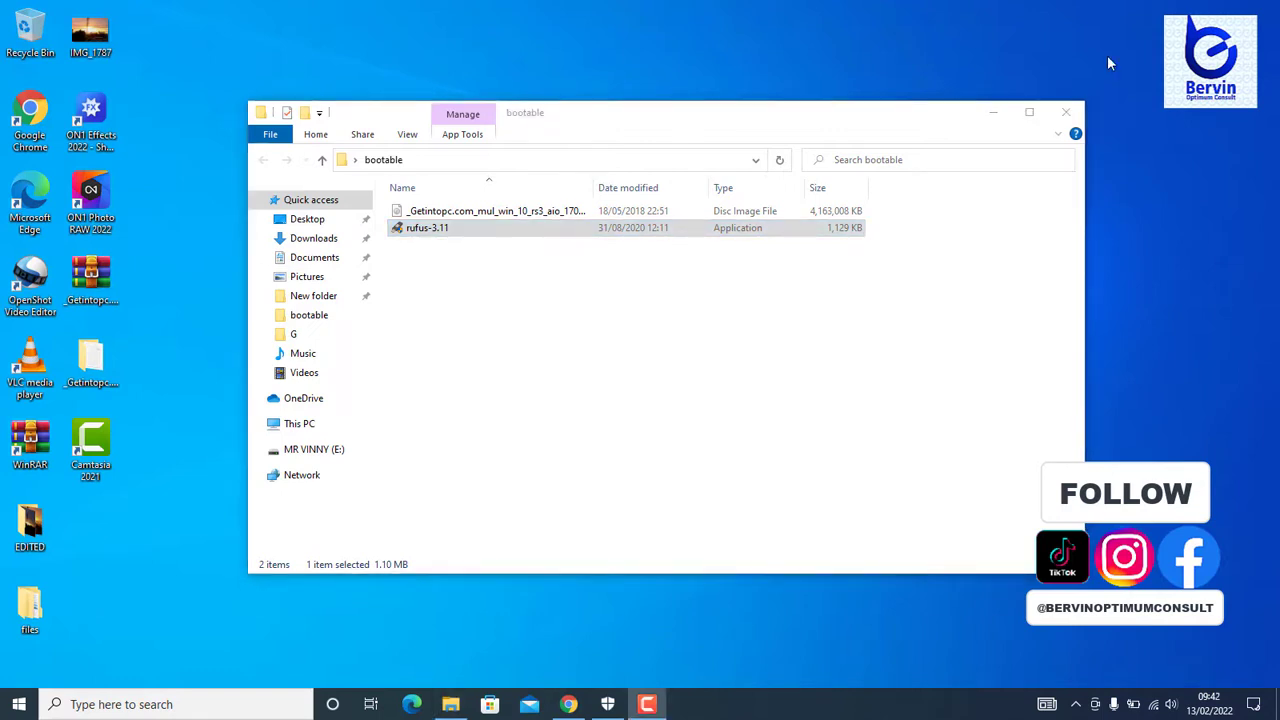
Step: Switch to Chrome, search Google for rufus and open the official rufus.ie site
{"action": "left_click", "coordinate": [569, 704]}
{"action": "left_click", "coordinate": [494, 366]}
{"action": "type", "text": "rufus"}
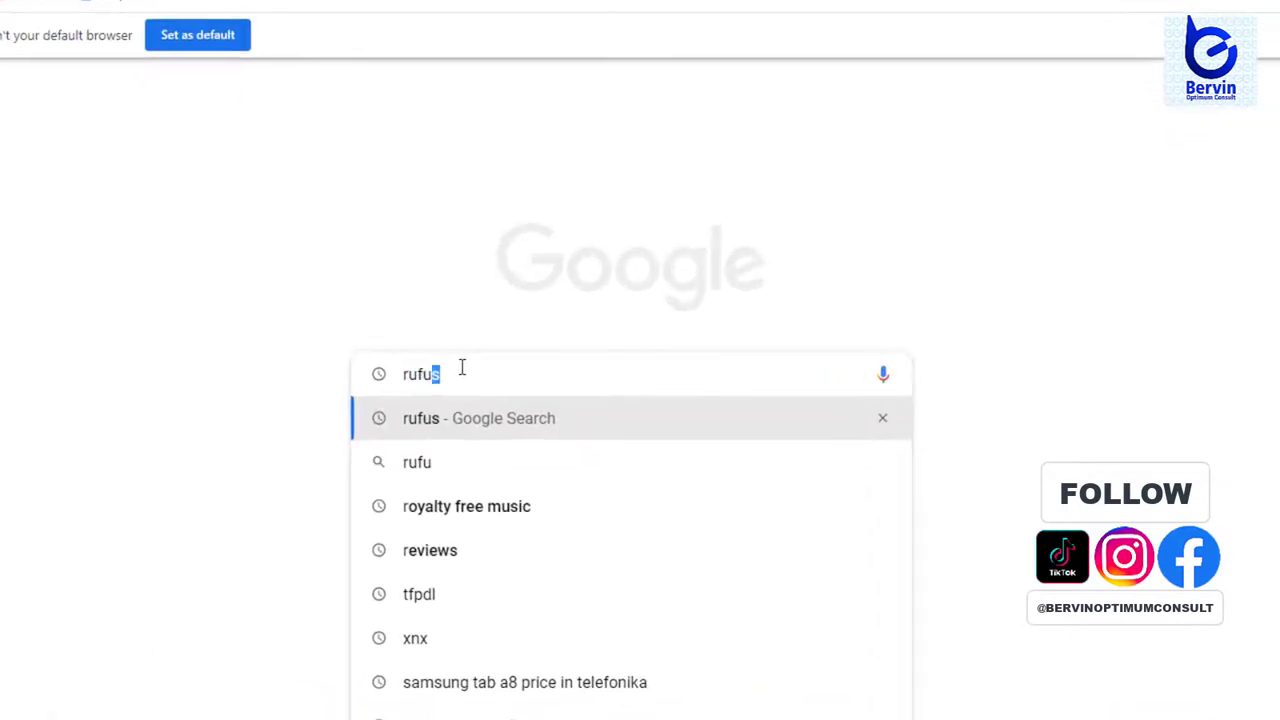
{"action": "left_click", "coordinate": [460, 418]}
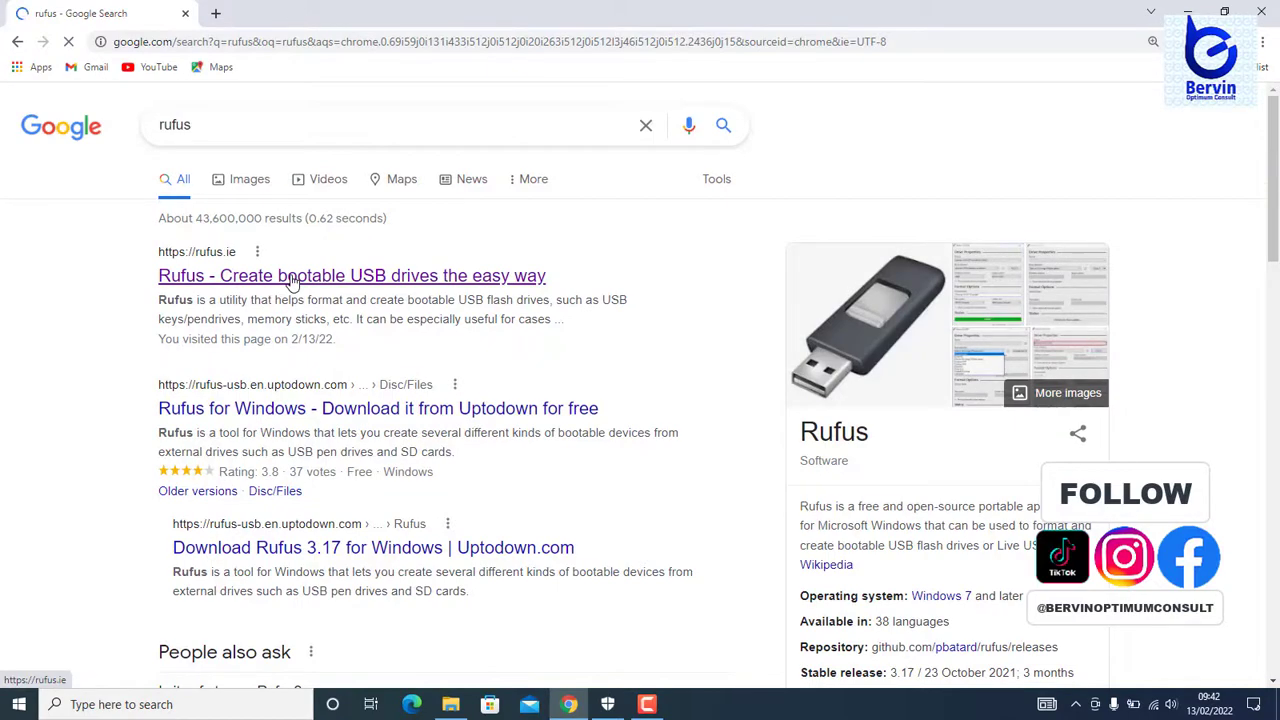
{"action": "left_click", "coordinate": [291, 277]}
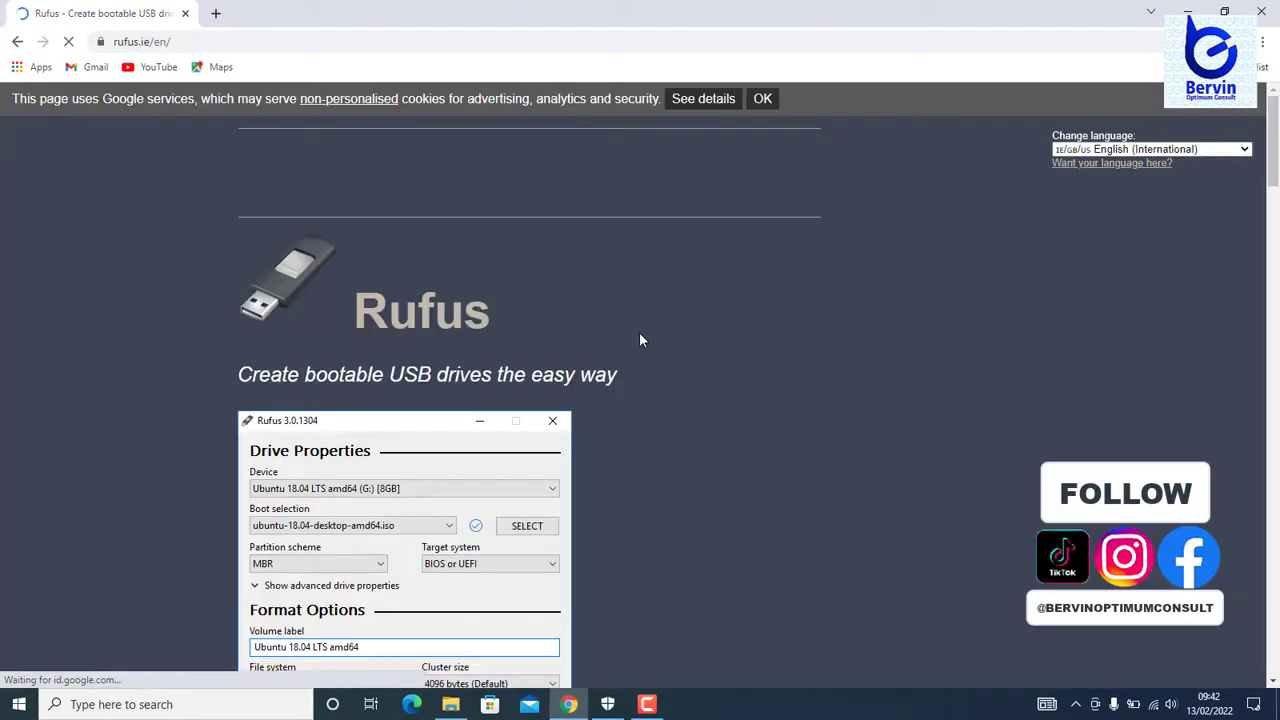
Step: Download Rufus 3.17 from the site's Download section and open the options of the downloading file
{"action": "scroll", "coordinate": [641, 340], "scroll_direction": "down", "scroll_amount": 10}
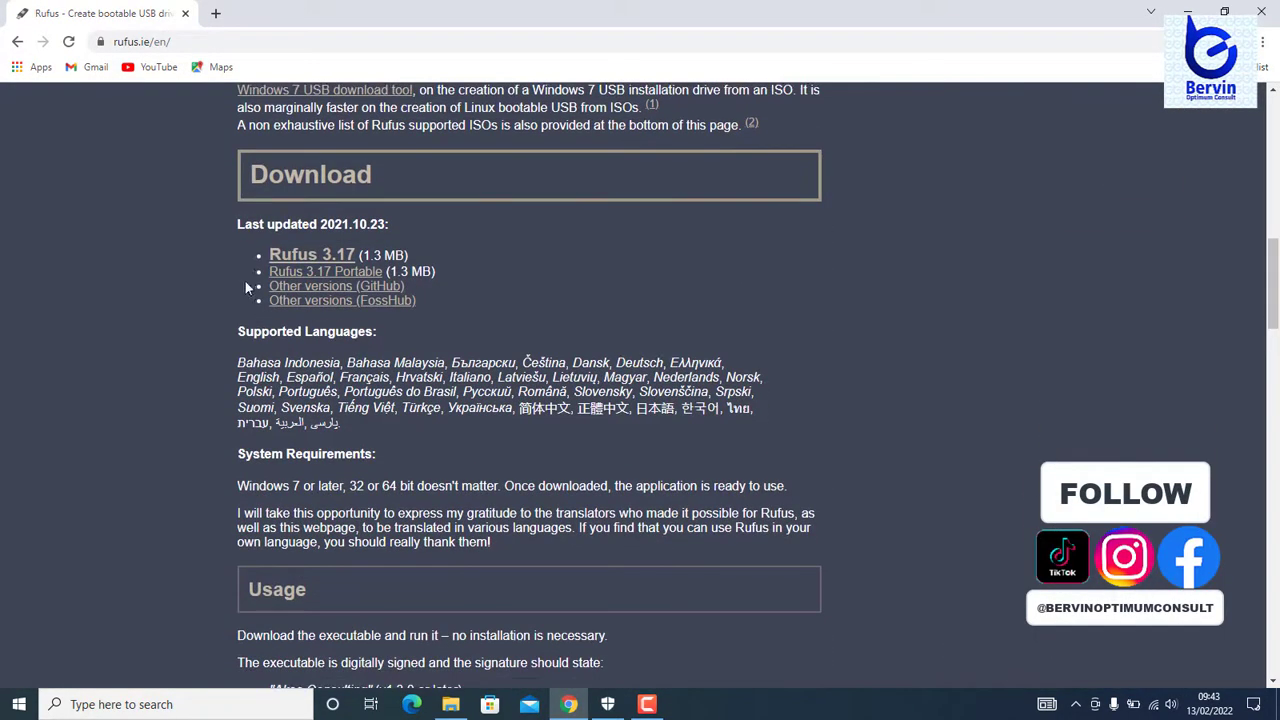
{"action": "left_click", "coordinate": [314, 258]}
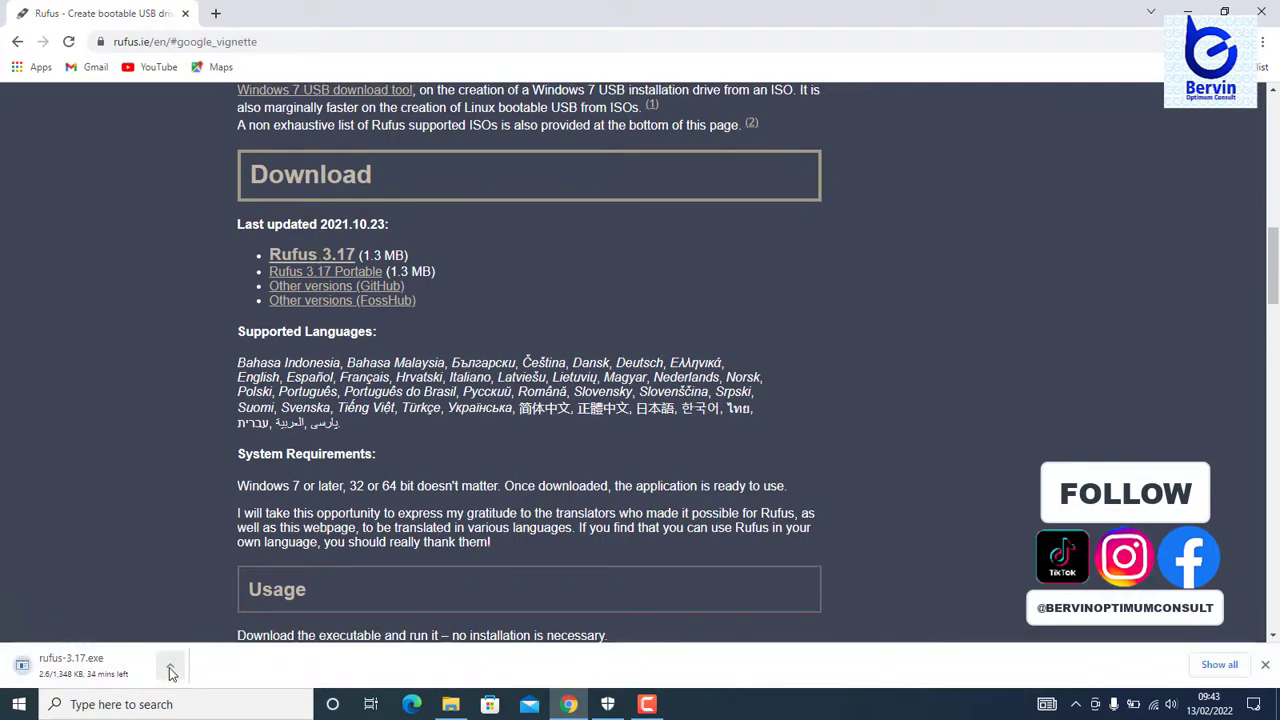
{"action": "left_click", "coordinate": [173, 674]}
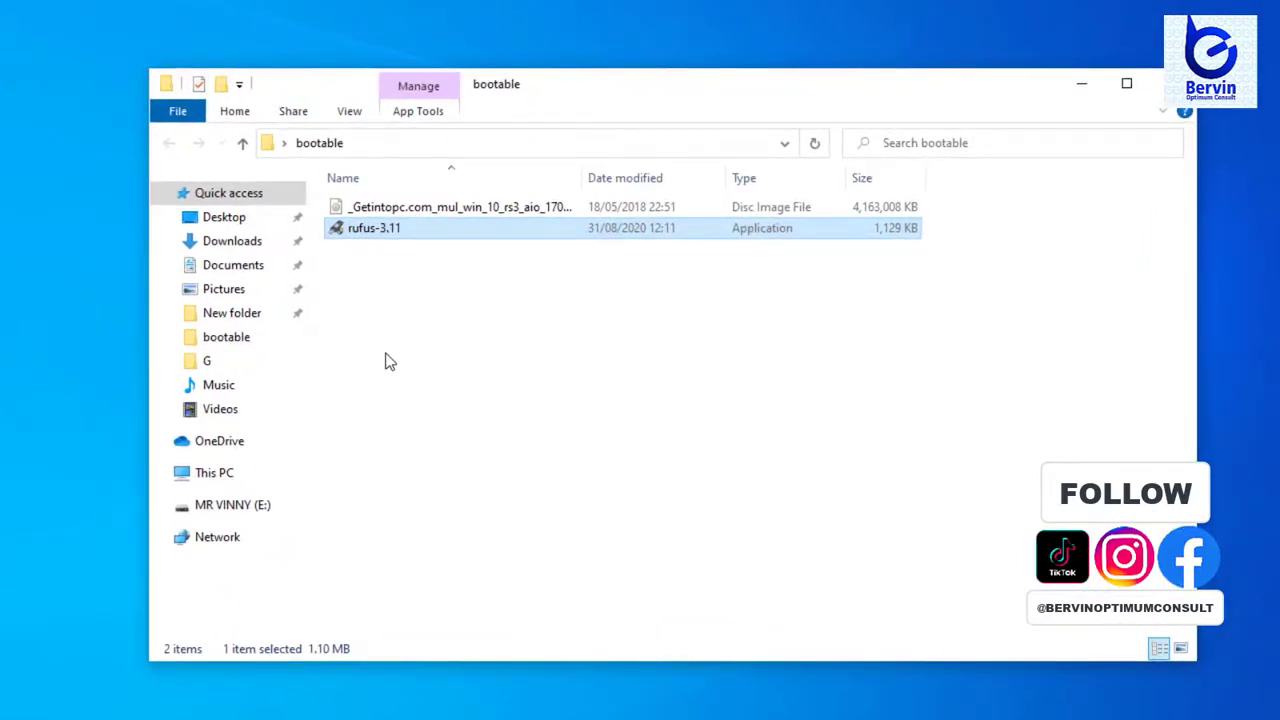
Step: Launch rufus-3.11 from the bootable folder and choose the 16 GB USB drive (E:) as the device
{"action": "double_click", "coordinate": [370, 228]}
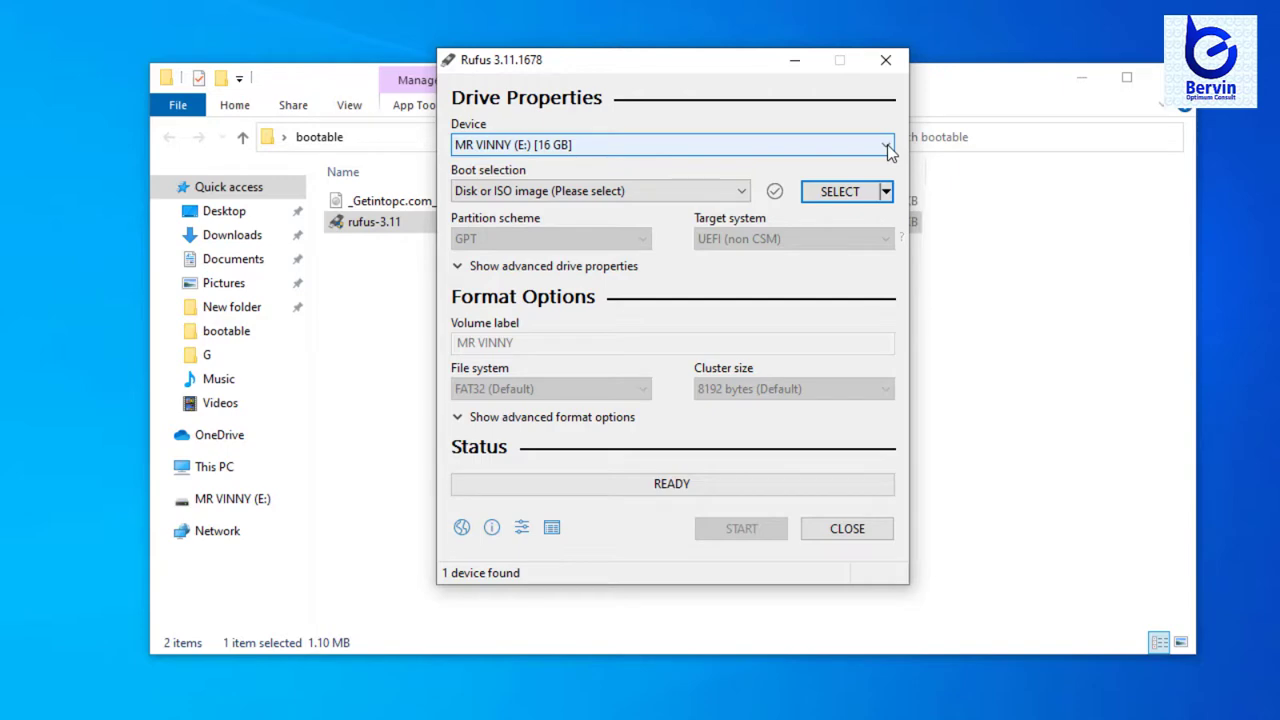
{"action": "left_click", "coordinate": [886, 145]}
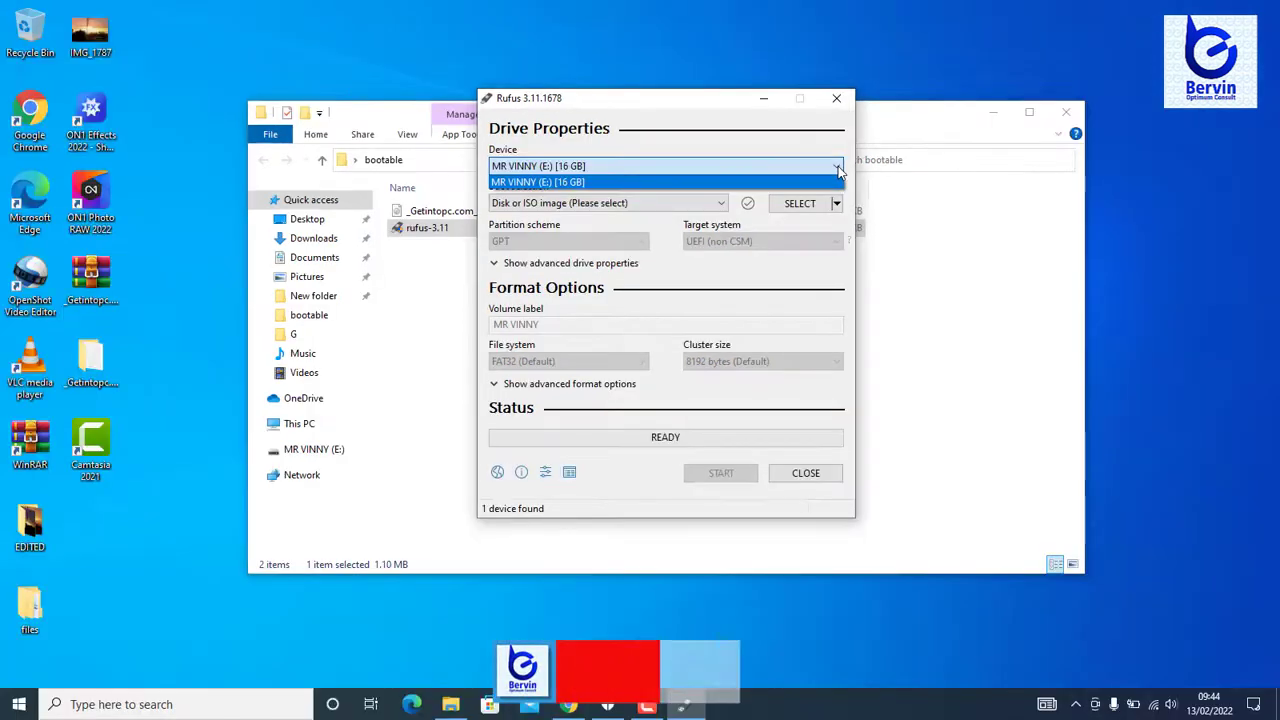
{"action": "left_click", "coordinate": [697, 171]}
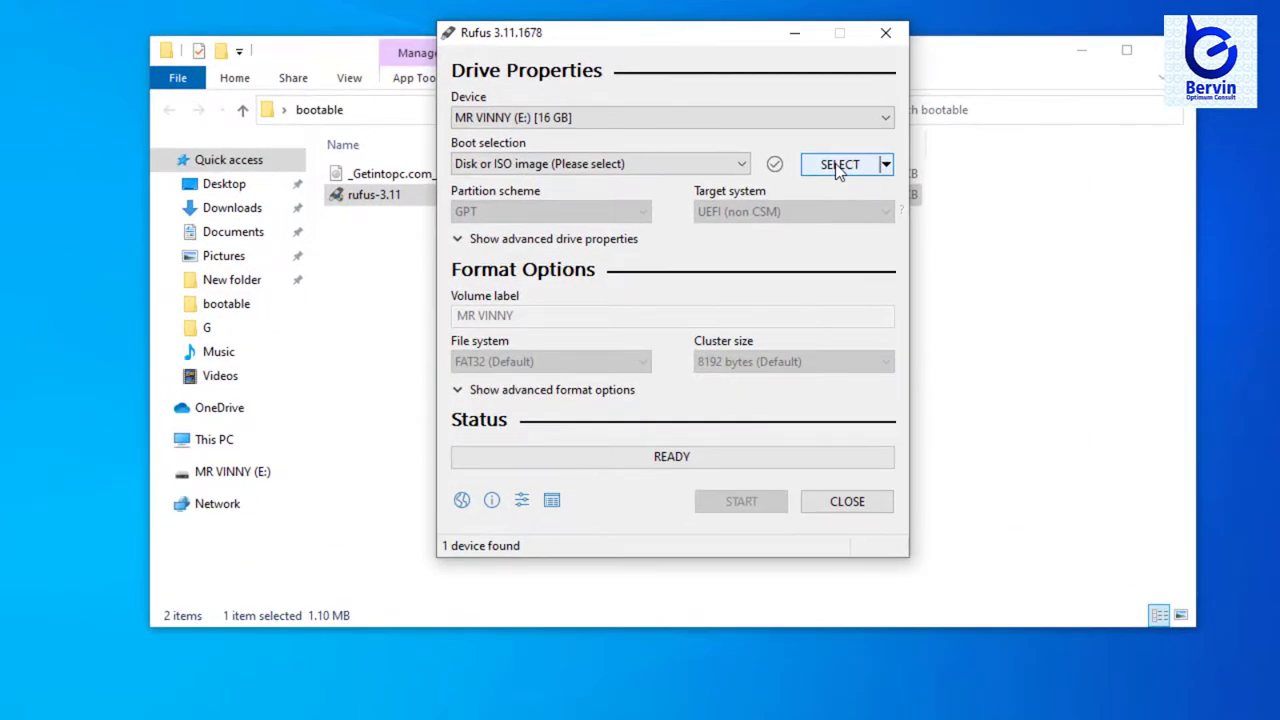
Step: Load the _Getintopc.com_mul_win_10_rs3_aio_1709.16299.251_x64 ISO from the Desktop's bootable folder as the boot image
{"action": "left_click", "coordinate": [838, 166]}
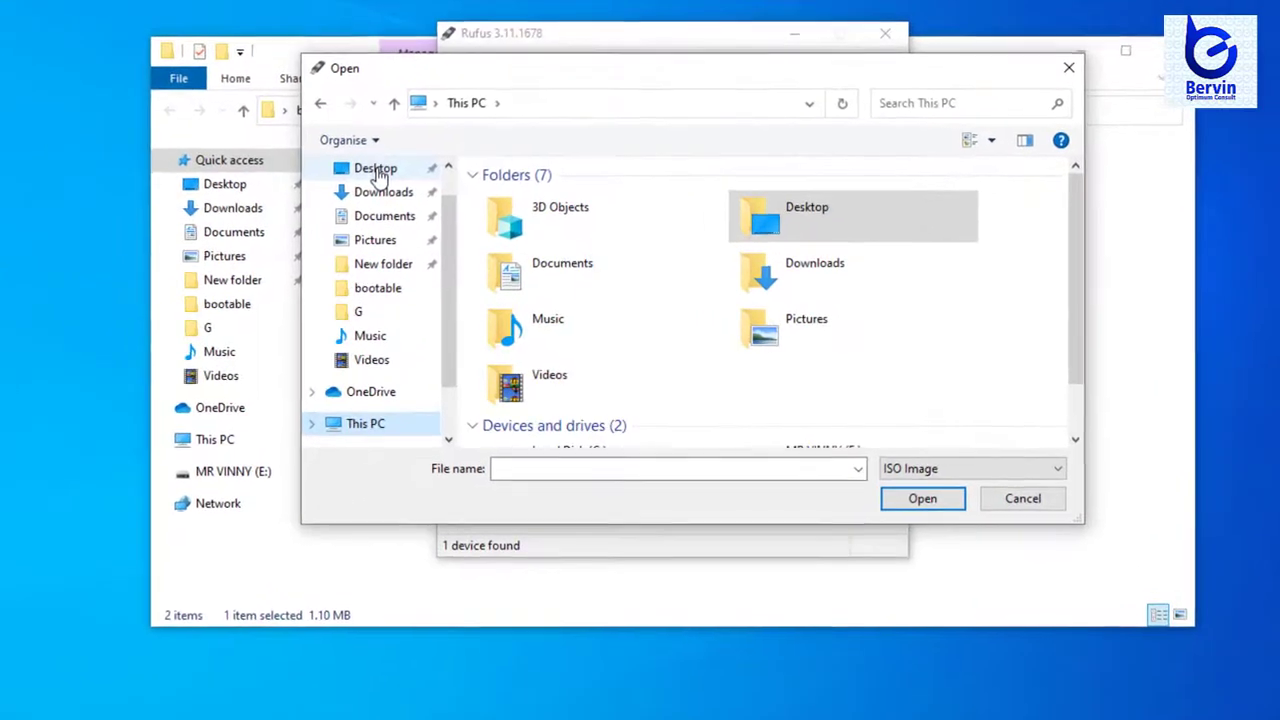
{"action": "left_click", "coordinate": [428, 207]}
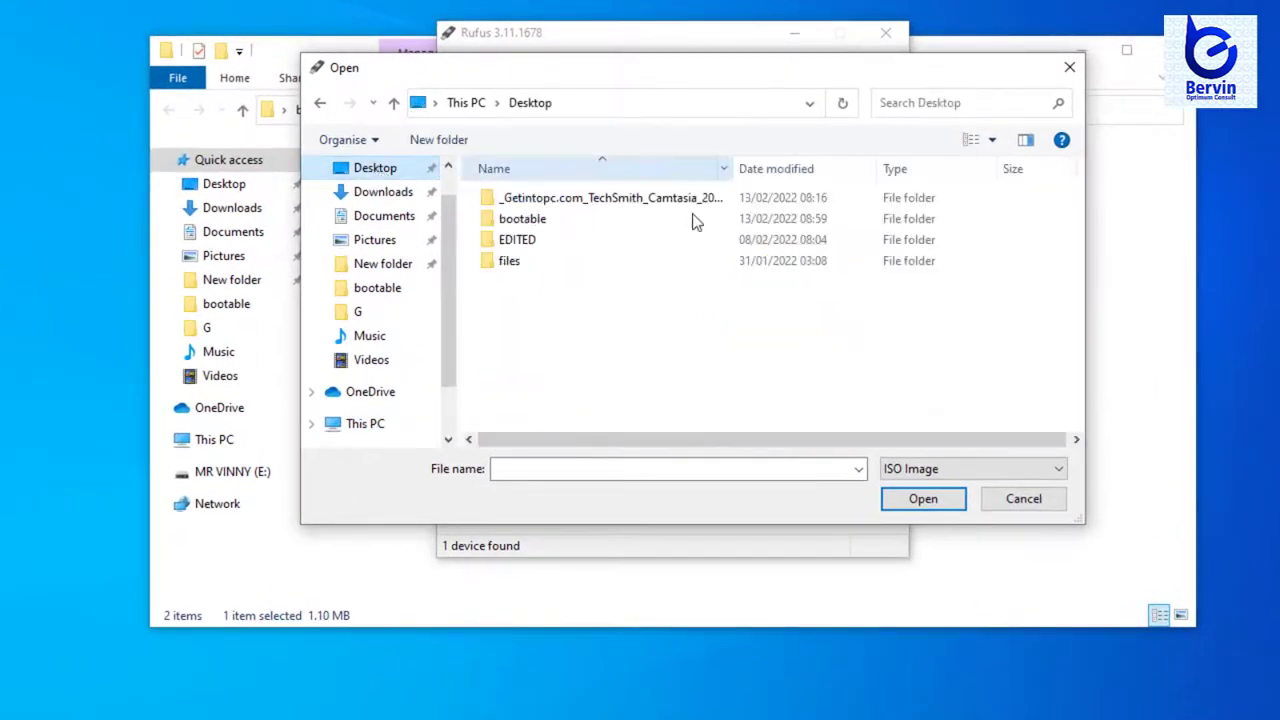
{"action": "double_click", "coordinate": [510, 220]}
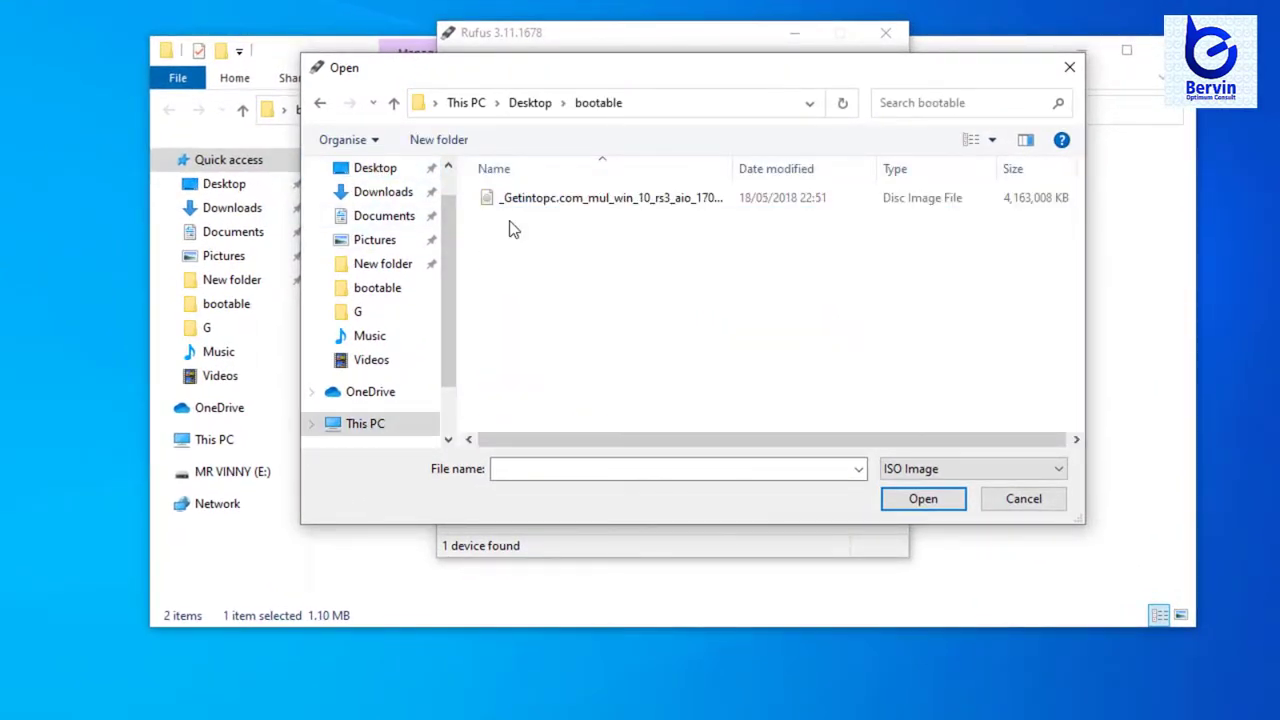
{"action": "left_click", "coordinate": [550, 203]}
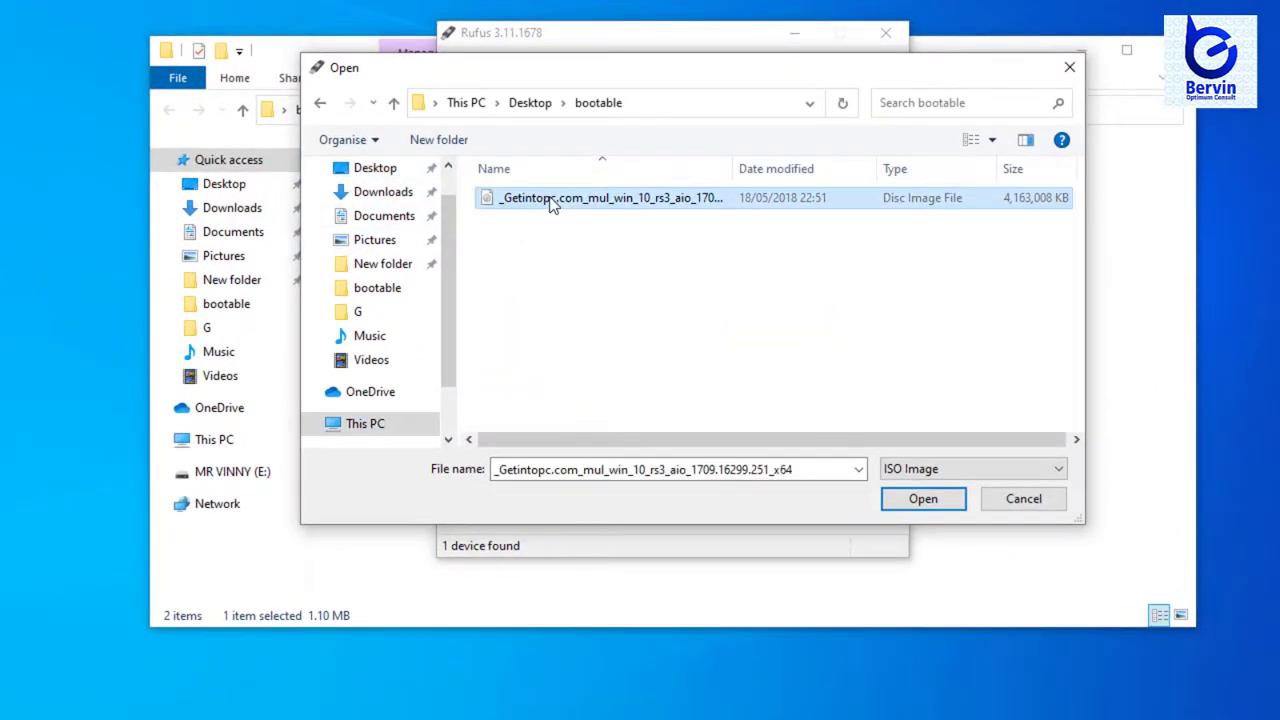
{"action": "left_click", "coordinate": [906, 506]}
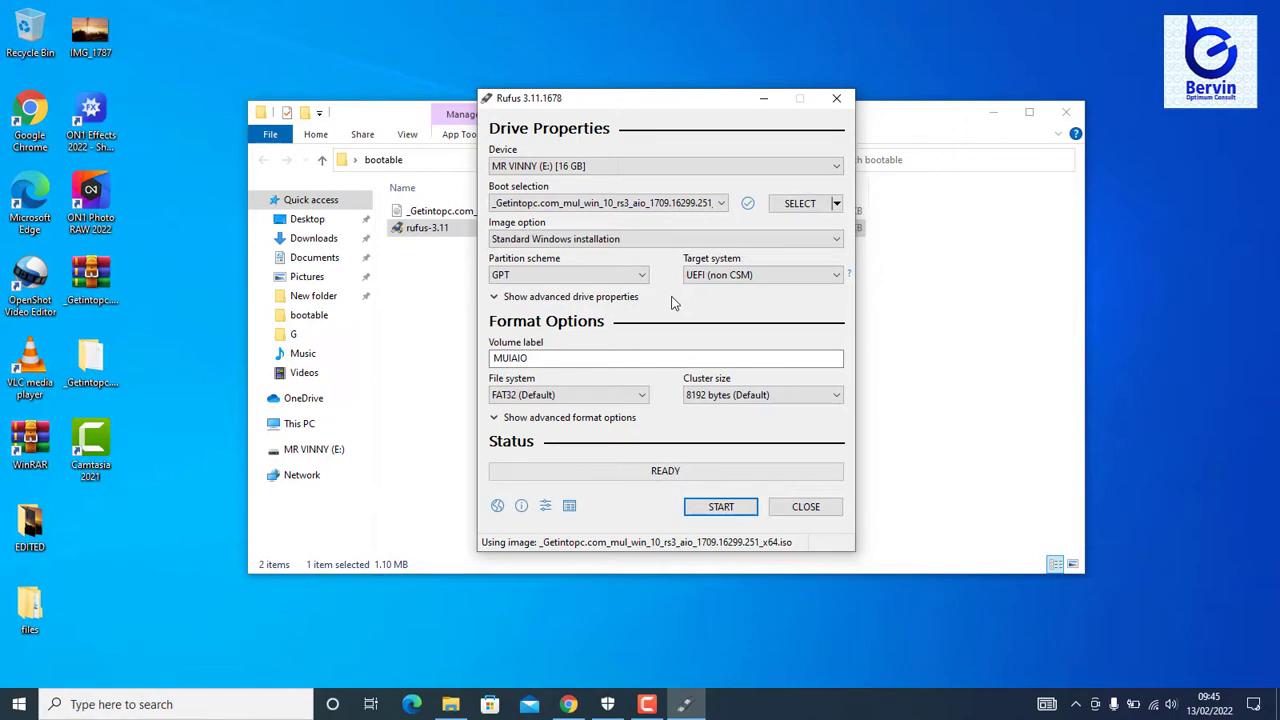
Step: Alternate the partition scheme between MBR and GPT to compare their target systems, ending on MBR
{"action": "left_click", "coordinate": [642, 274]}
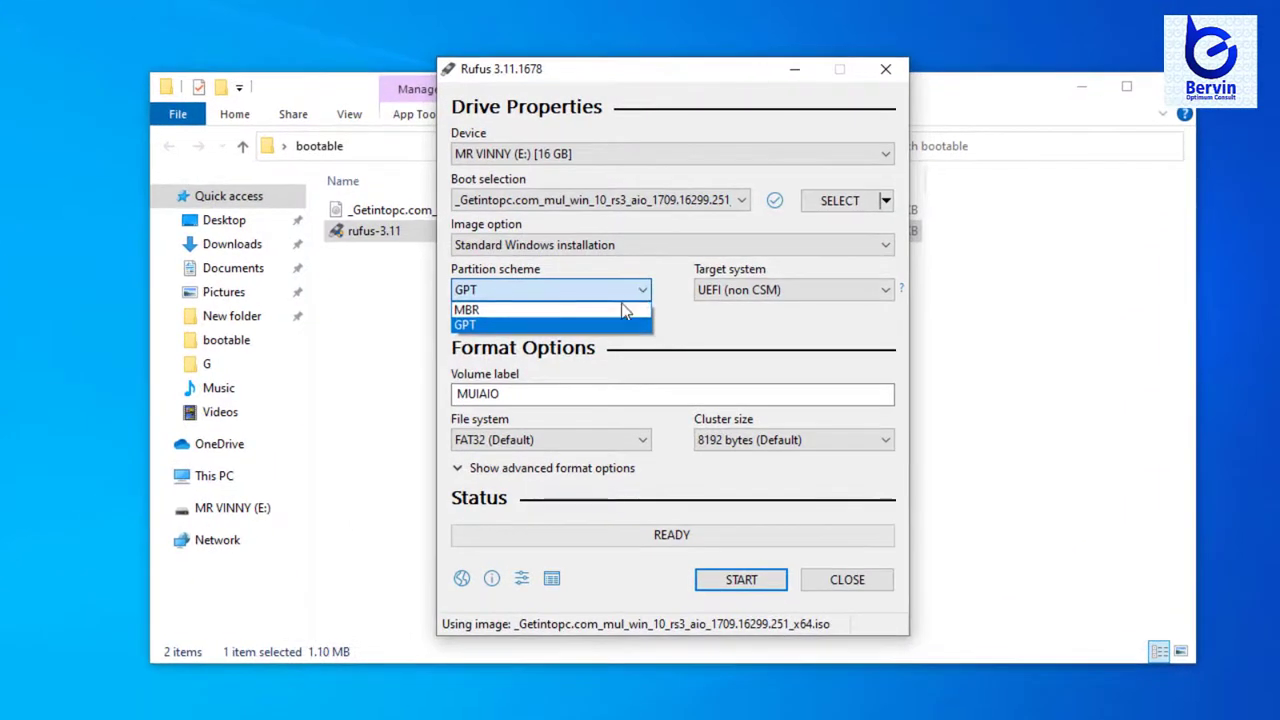
{"action": "left_click", "coordinate": [620, 310]}
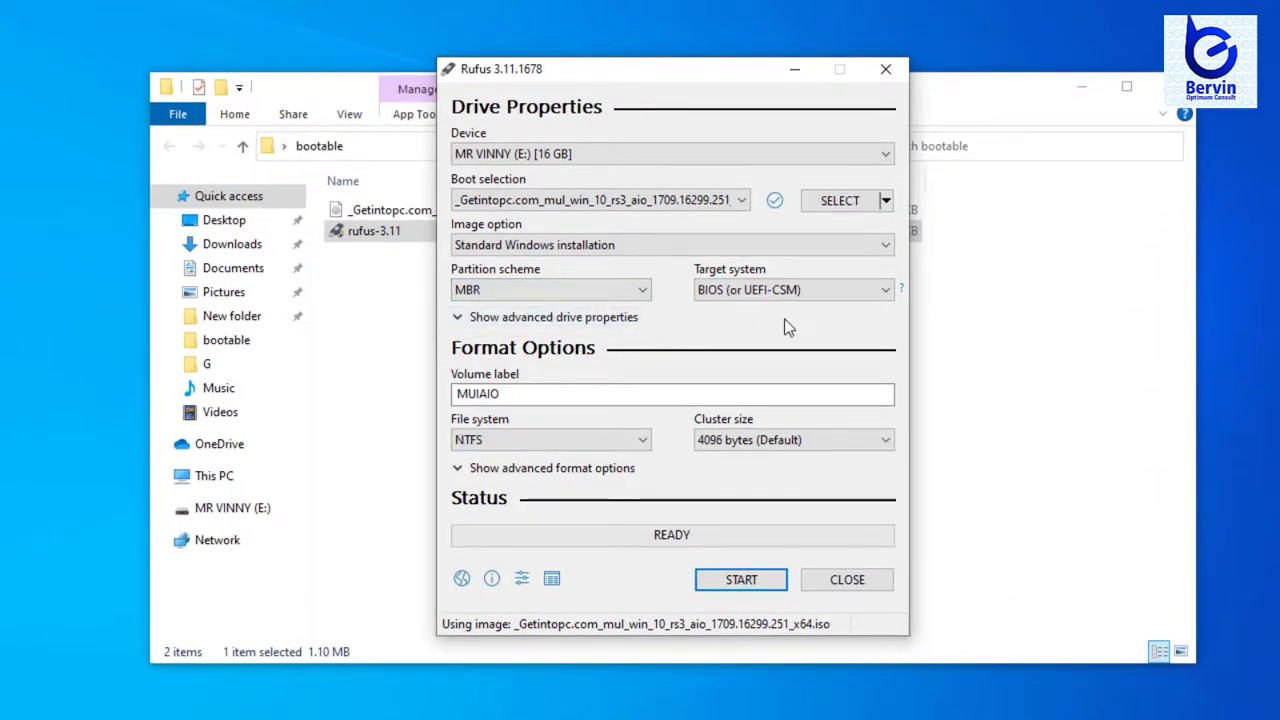
{"action": "left_click", "coordinate": [643, 284]}
{"action": "left_click", "coordinate": [545, 324]}
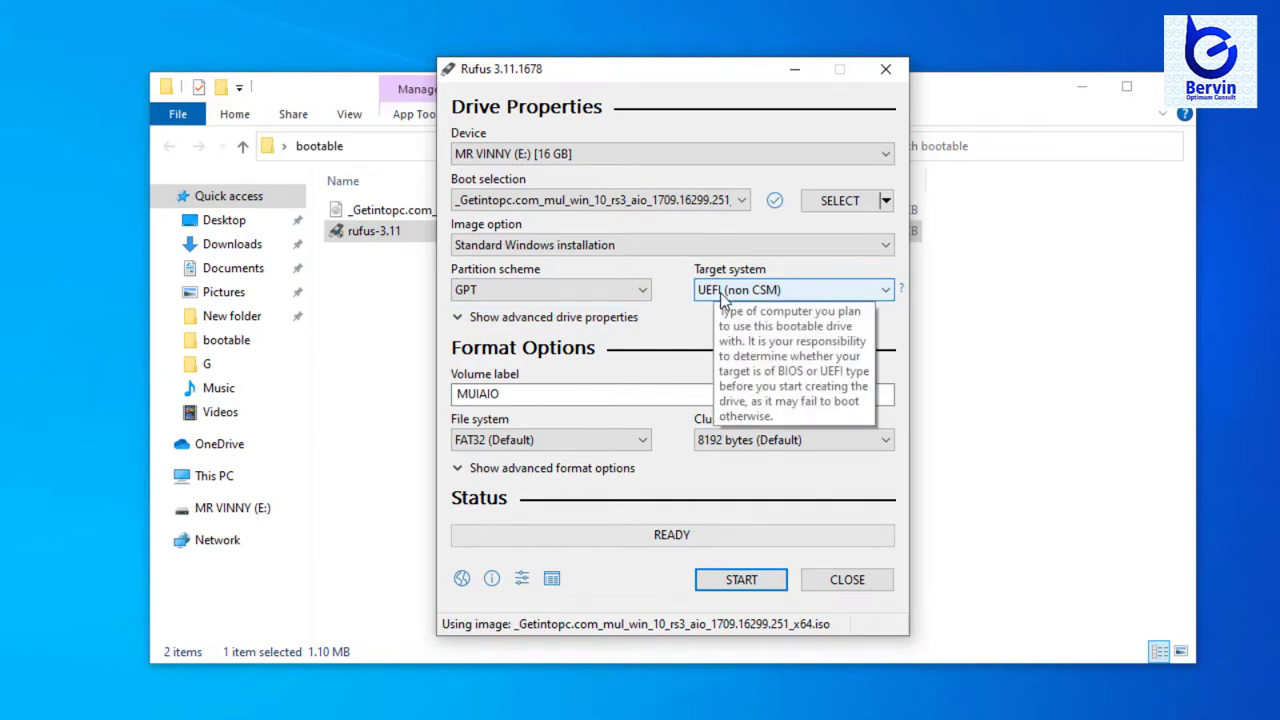
{"action": "left_click", "coordinate": [646, 295]}
{"action": "left_click", "coordinate": [508, 310]}
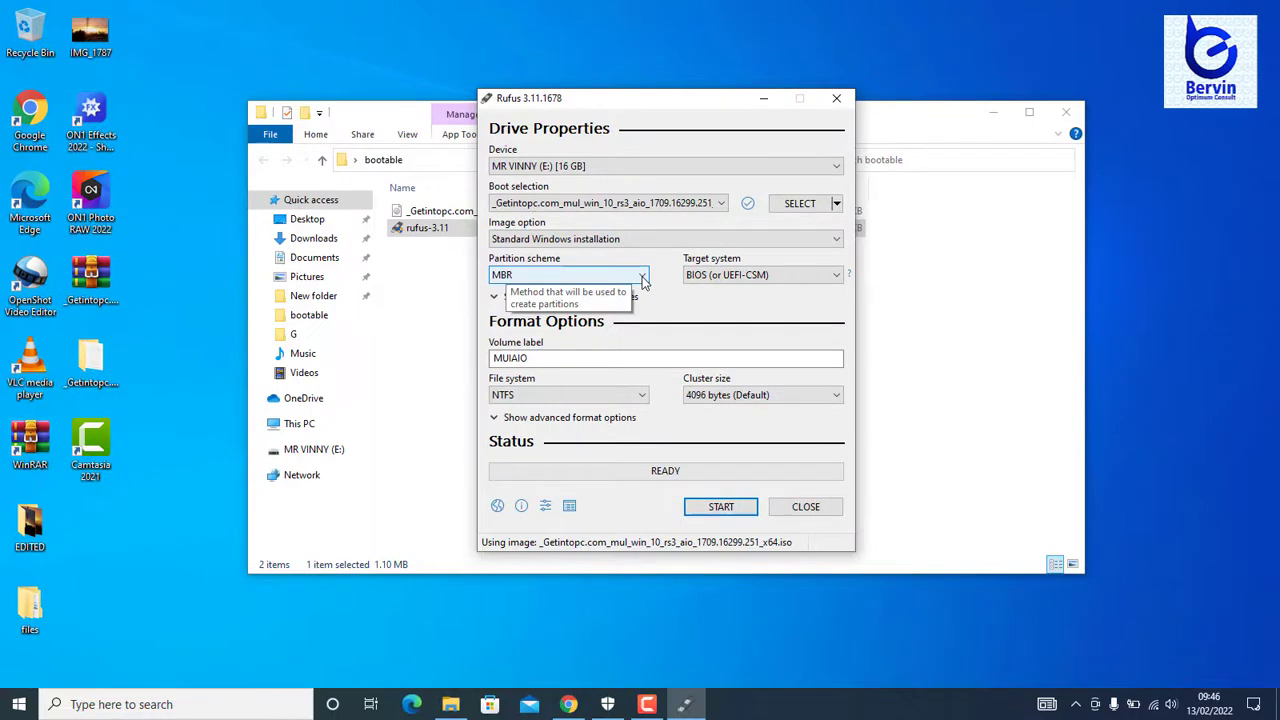
{"action": "left_click", "coordinate": [643, 276]}
{"action": "left_click", "coordinate": [598, 301]}
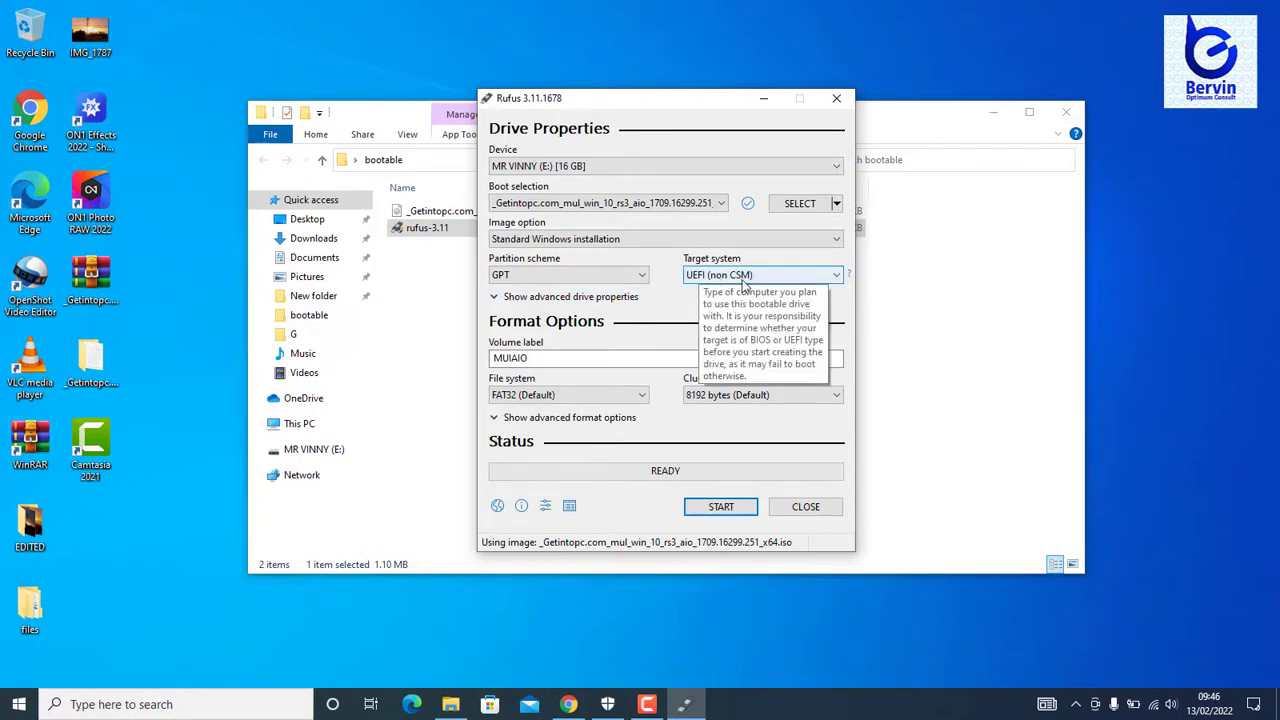
{"action": "left_click", "coordinate": [642, 275]}
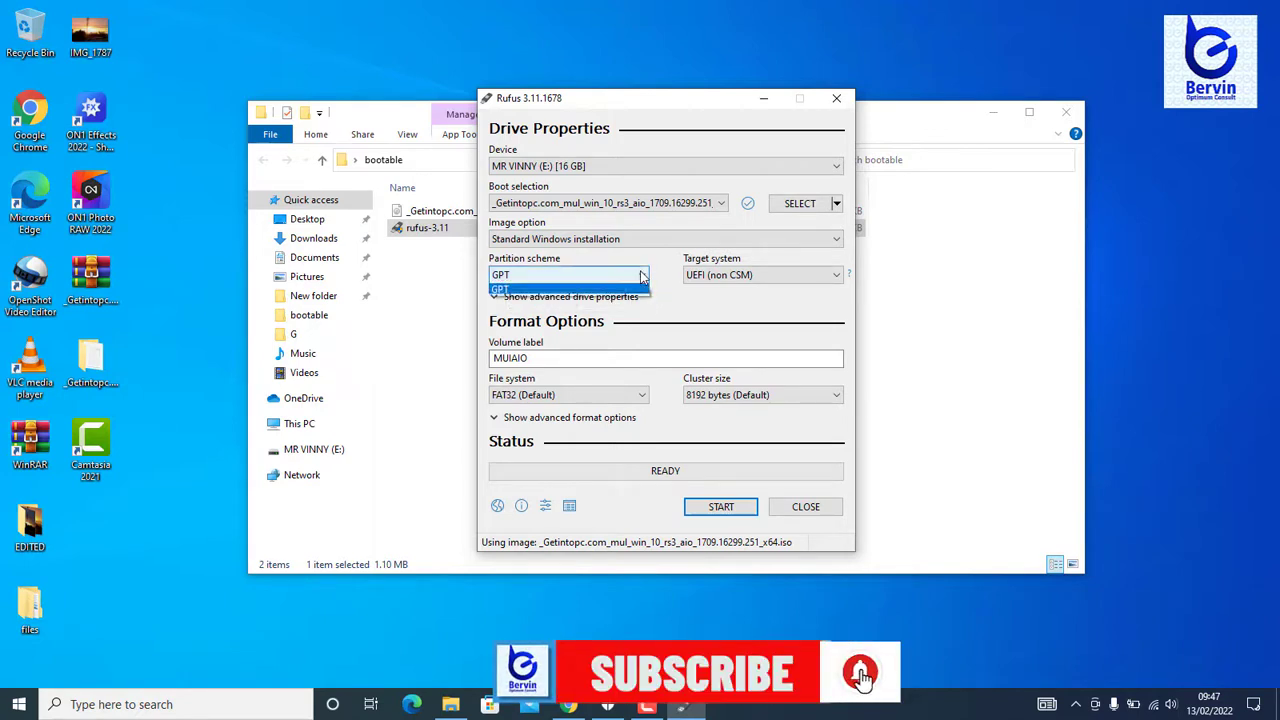
{"action": "left_click", "coordinate": [594, 286]}
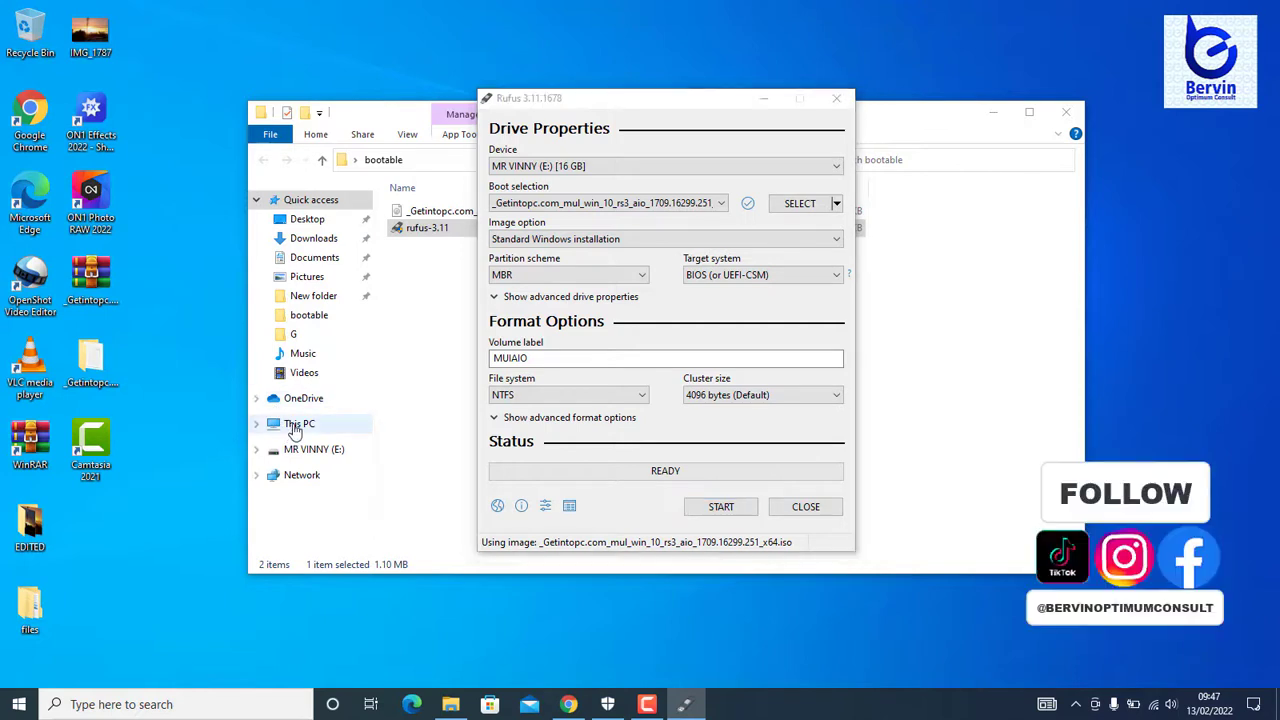
Step: Open Computer Management for This PC and show Disk Management
{"action": "left_click", "coordinate": [295, 429]}
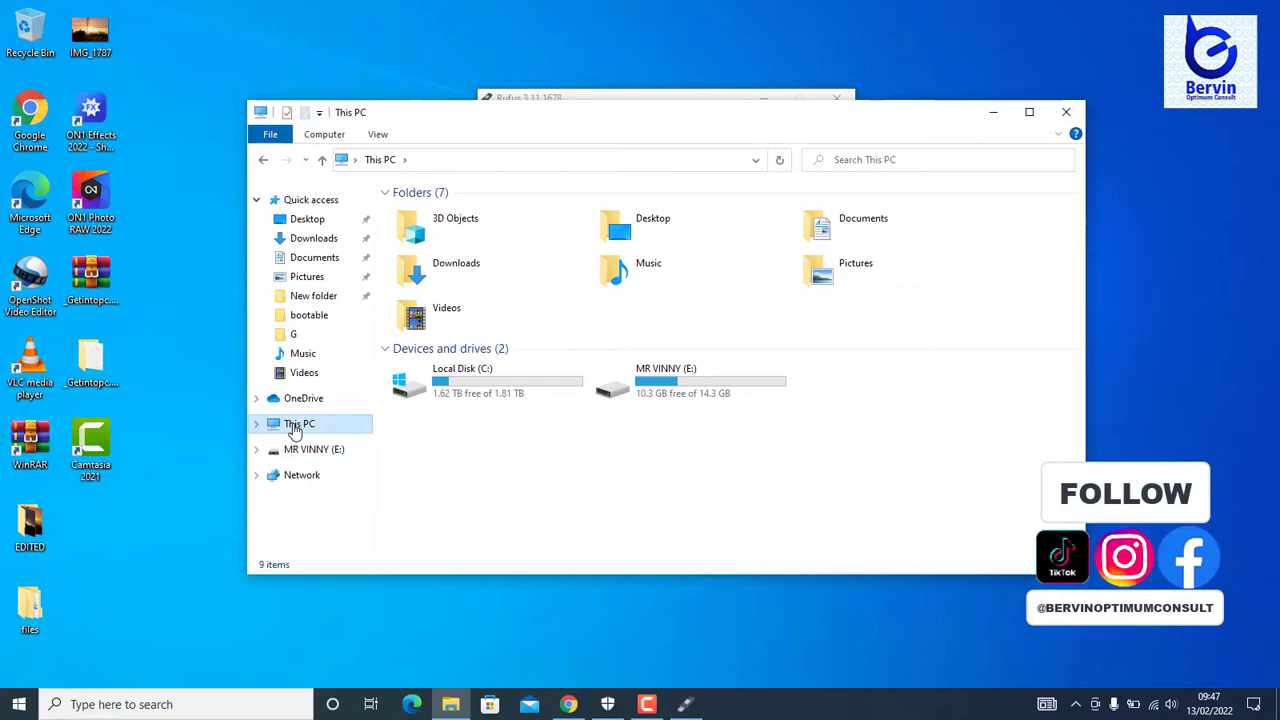
{"action": "right_click", "coordinate": [294, 427]}
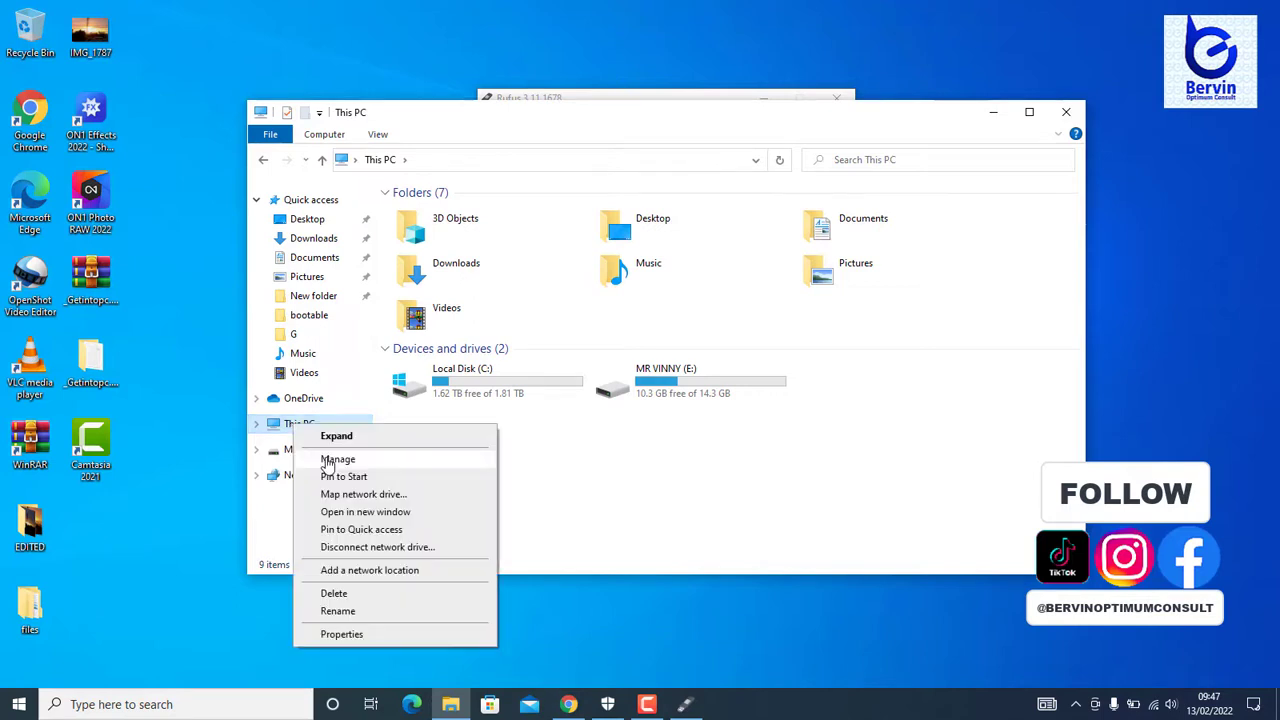
{"action": "left_click", "coordinate": [327, 461]}
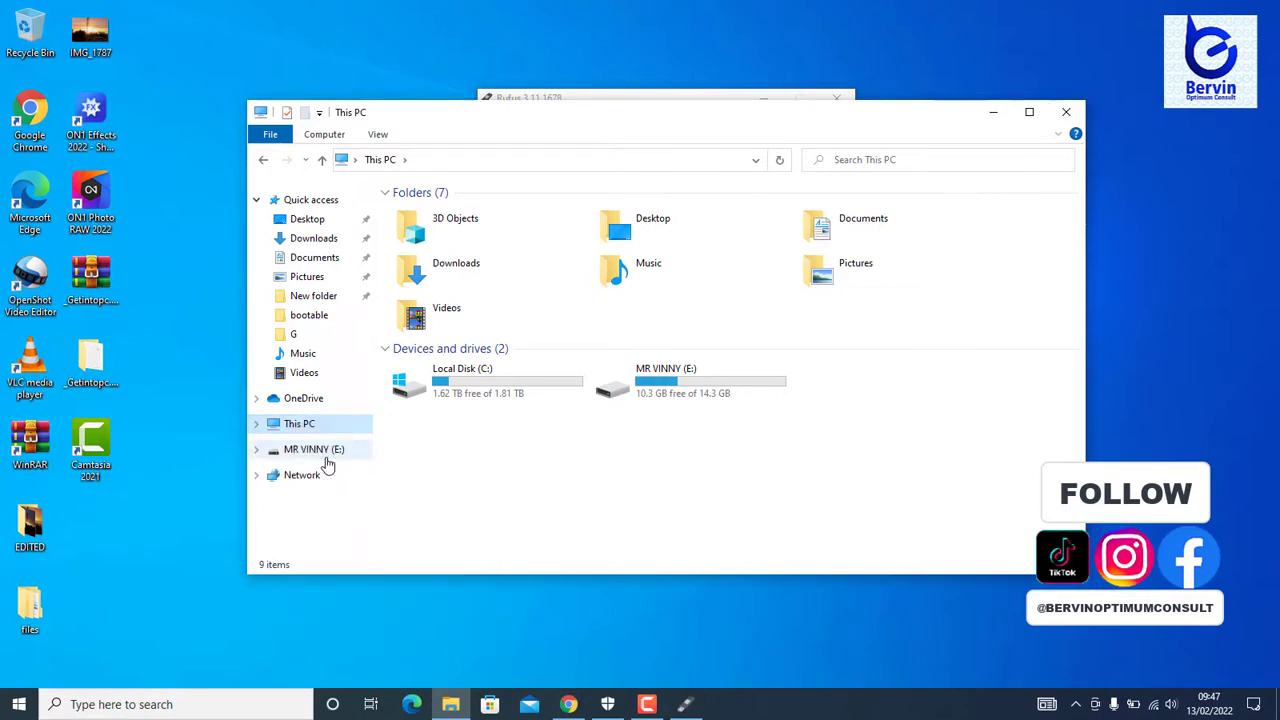
{"action": "left_click", "coordinate": [110, 204]}
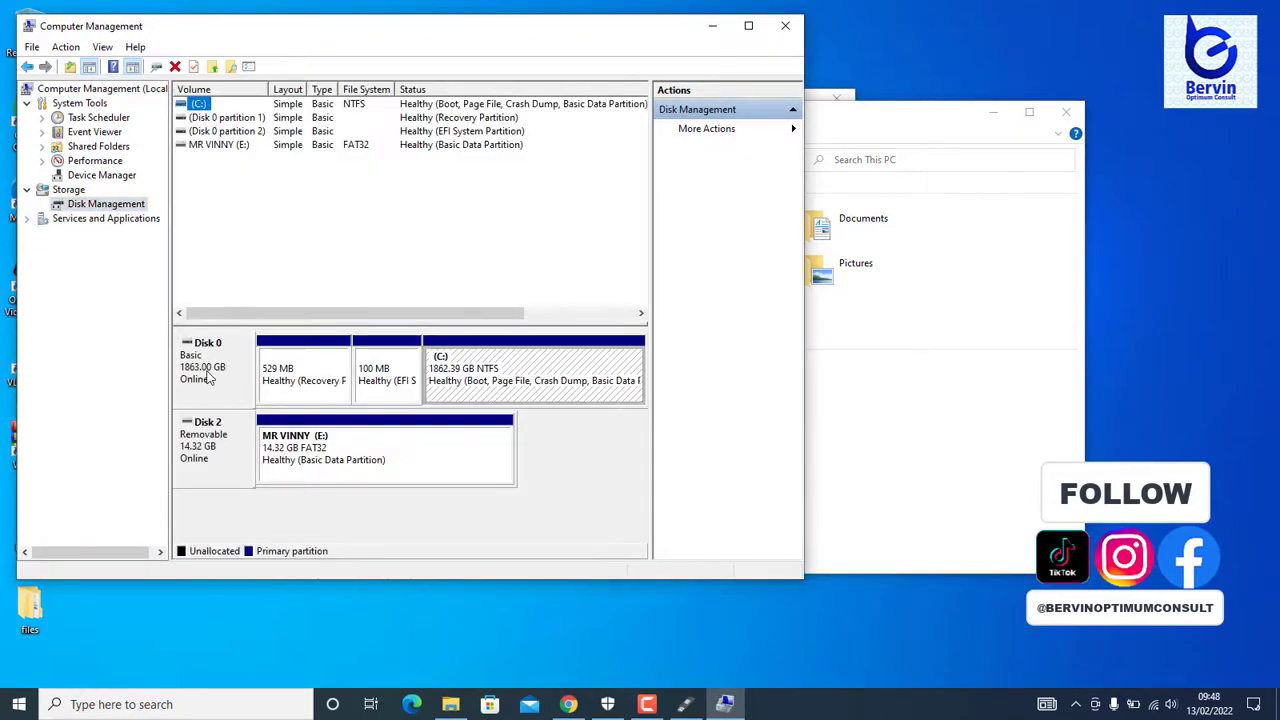
Step: Compare Disk 0 with the removable Disk 2, and check Disk 0's partition style in its volume properties
{"action": "left_click", "coordinate": [216, 403]}
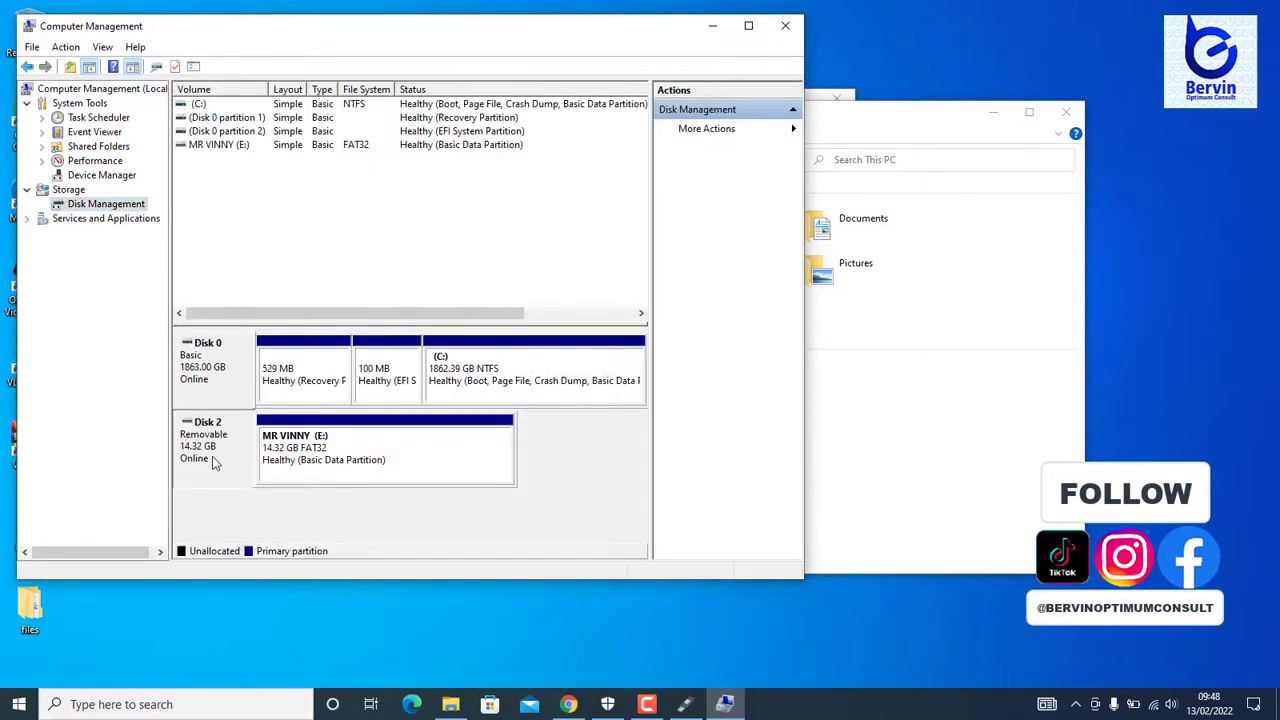
{"action": "left_click", "coordinate": [210, 361]}
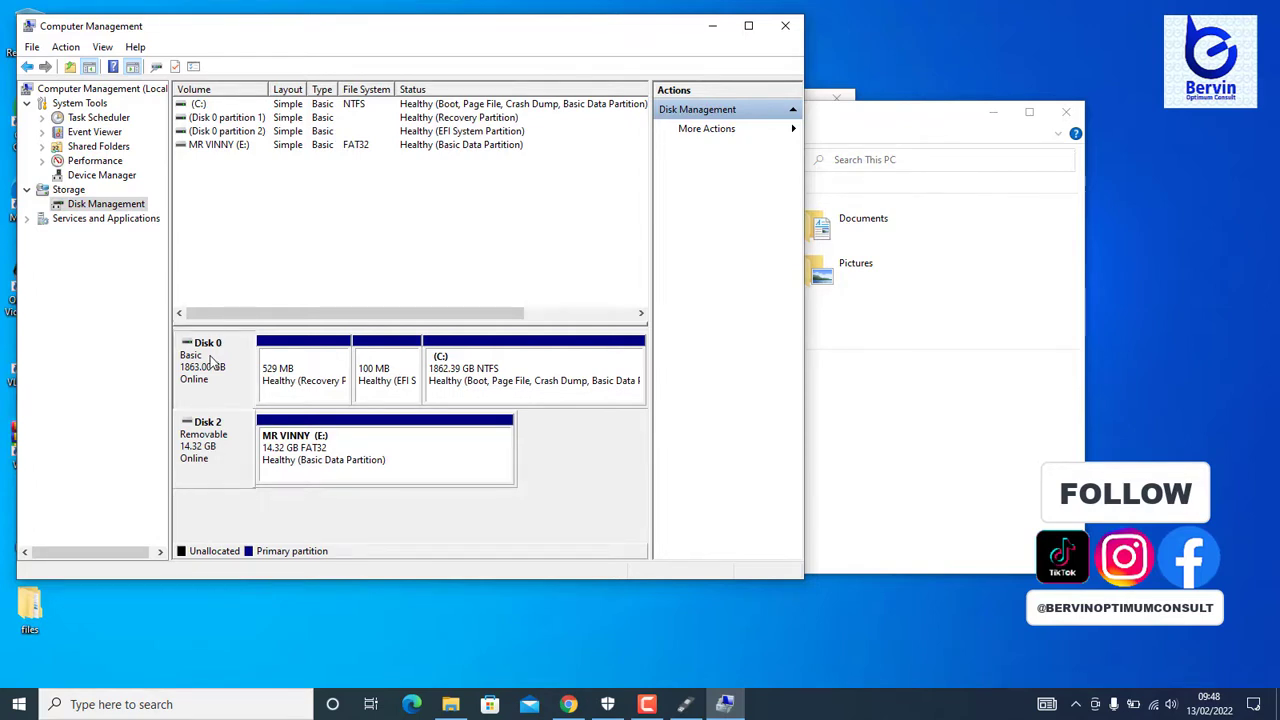
{"action": "left_click", "coordinate": [213, 455]}
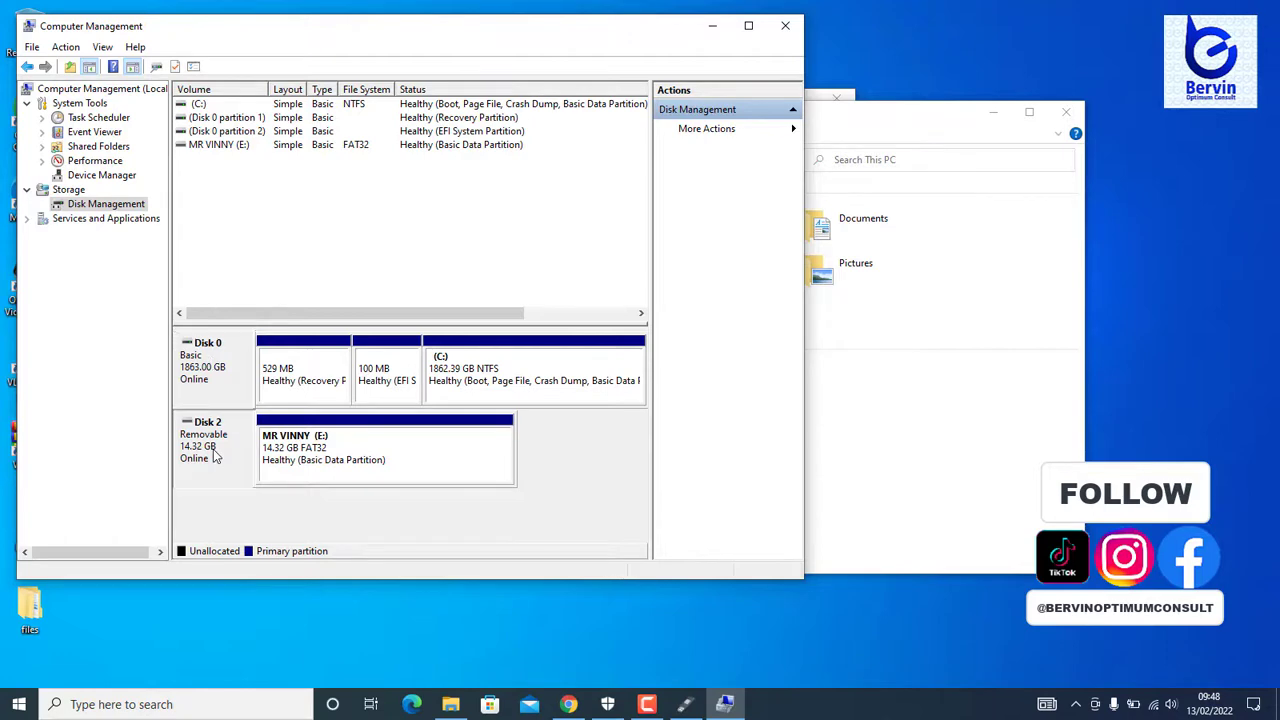
{"action": "left_click", "coordinate": [225, 370]}
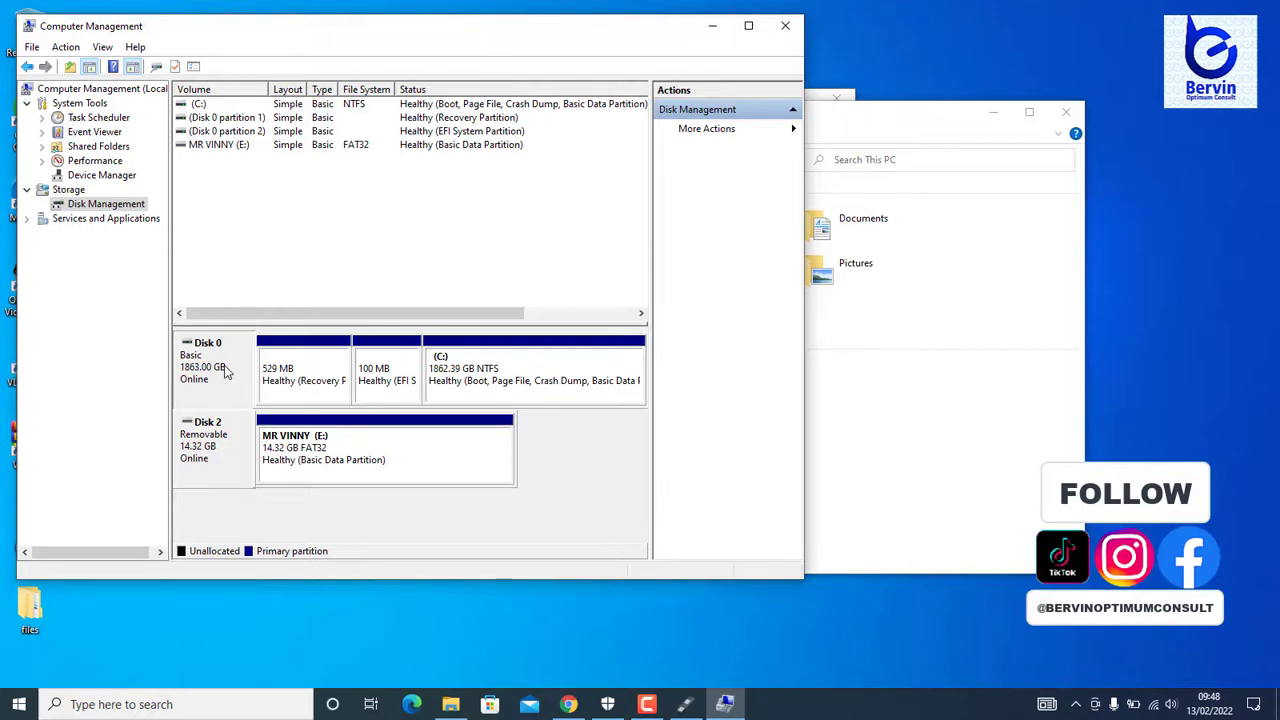
{"action": "right_click", "coordinate": [226, 371]}
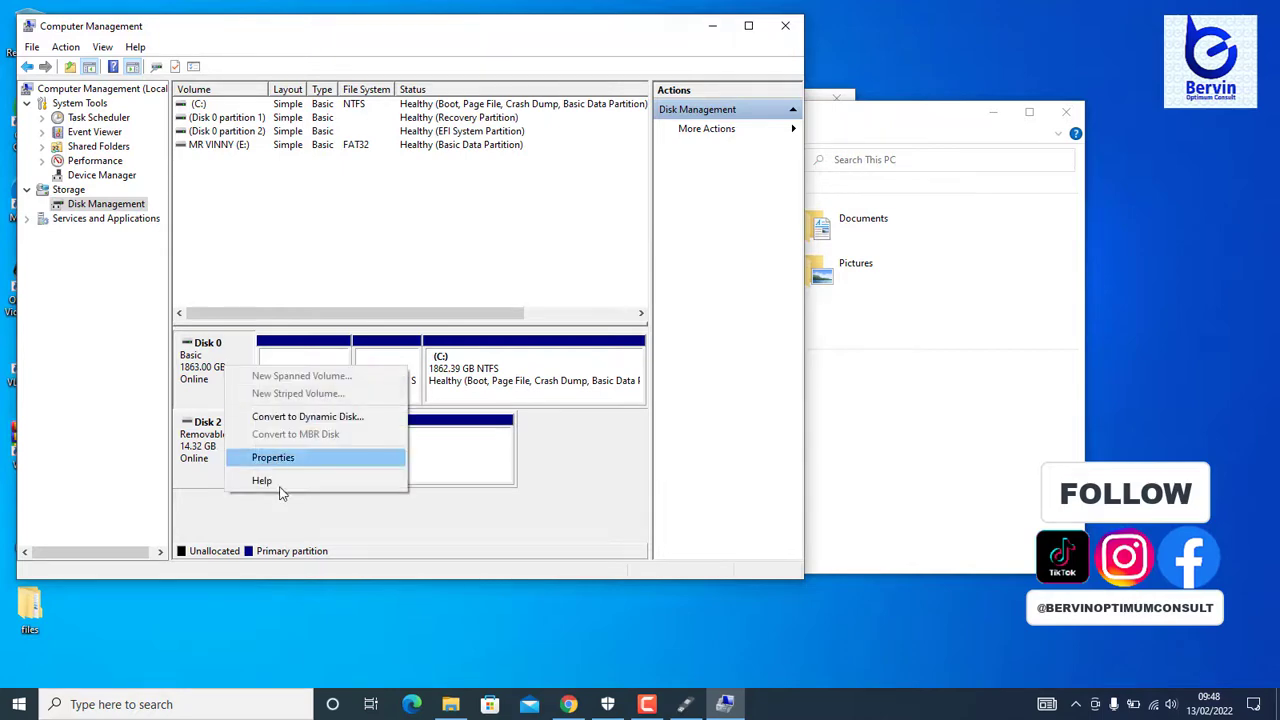
{"action": "left_click", "coordinate": [262, 458]}
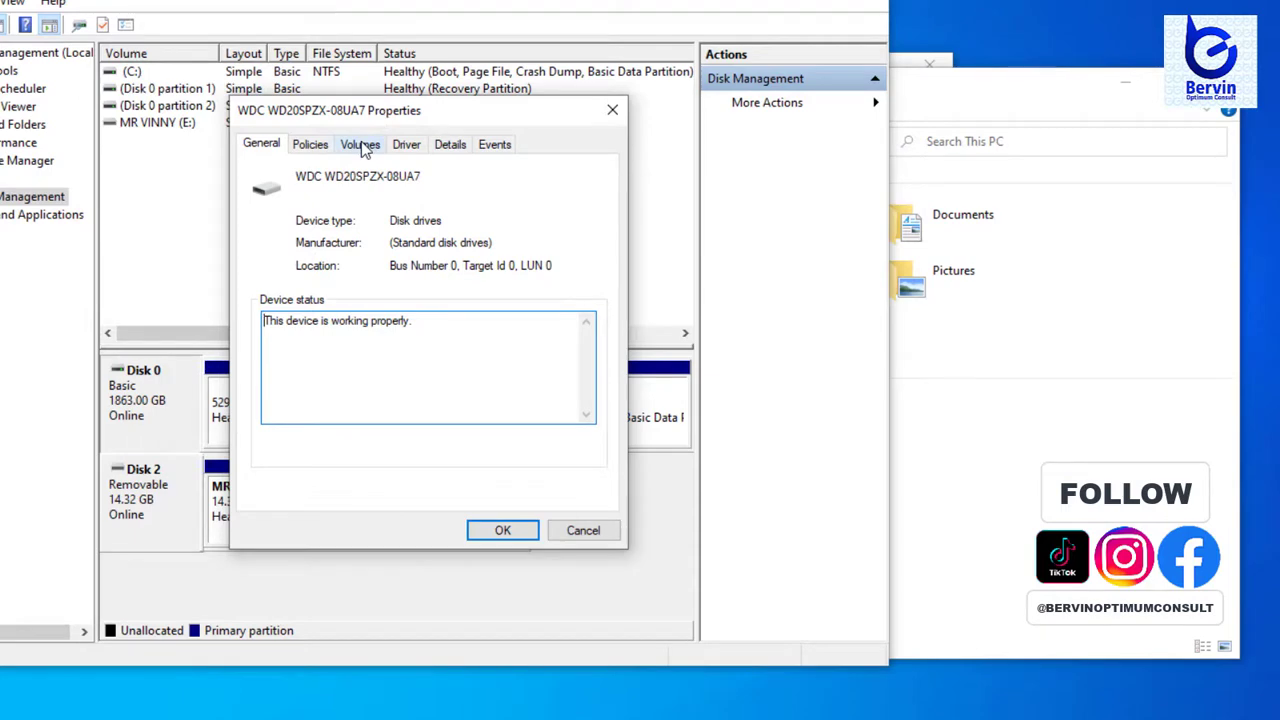
{"action": "left_click", "coordinate": [365, 146]}
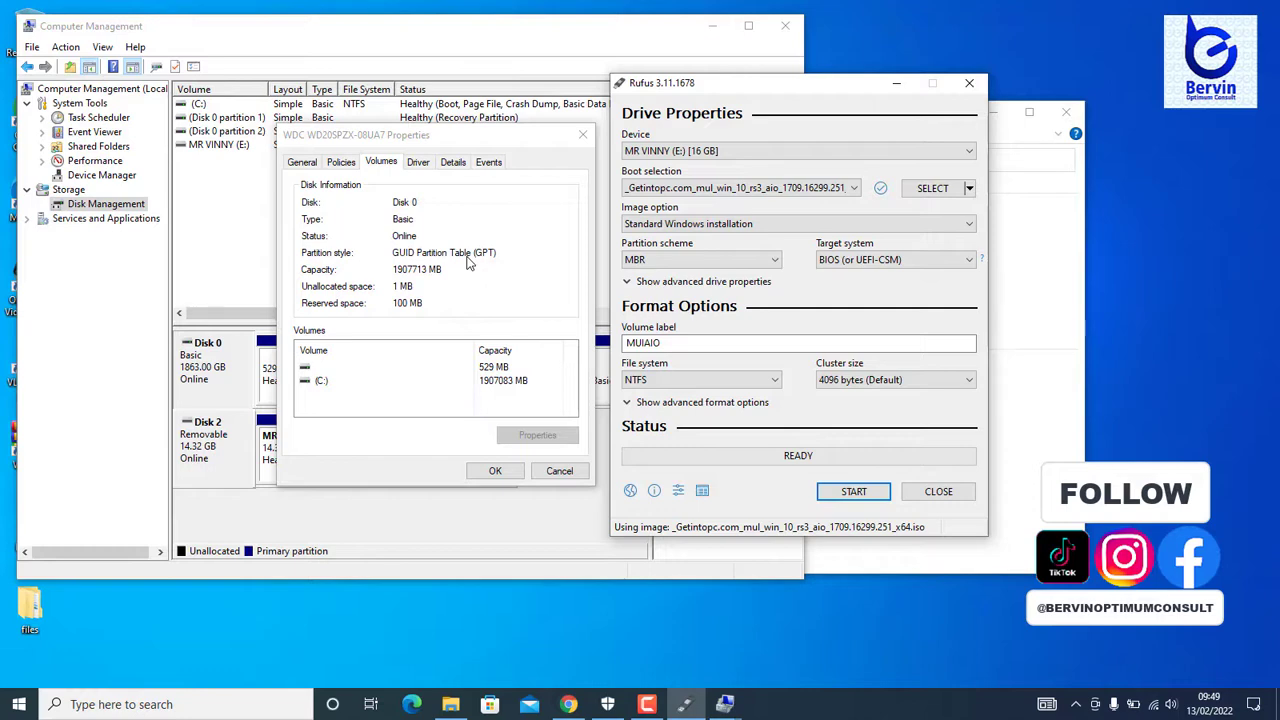
Step: Set the Rufus partition scheme to GPT, checking it against the partition style of Disk 0
{"action": "left_click", "coordinate": [775, 261]}
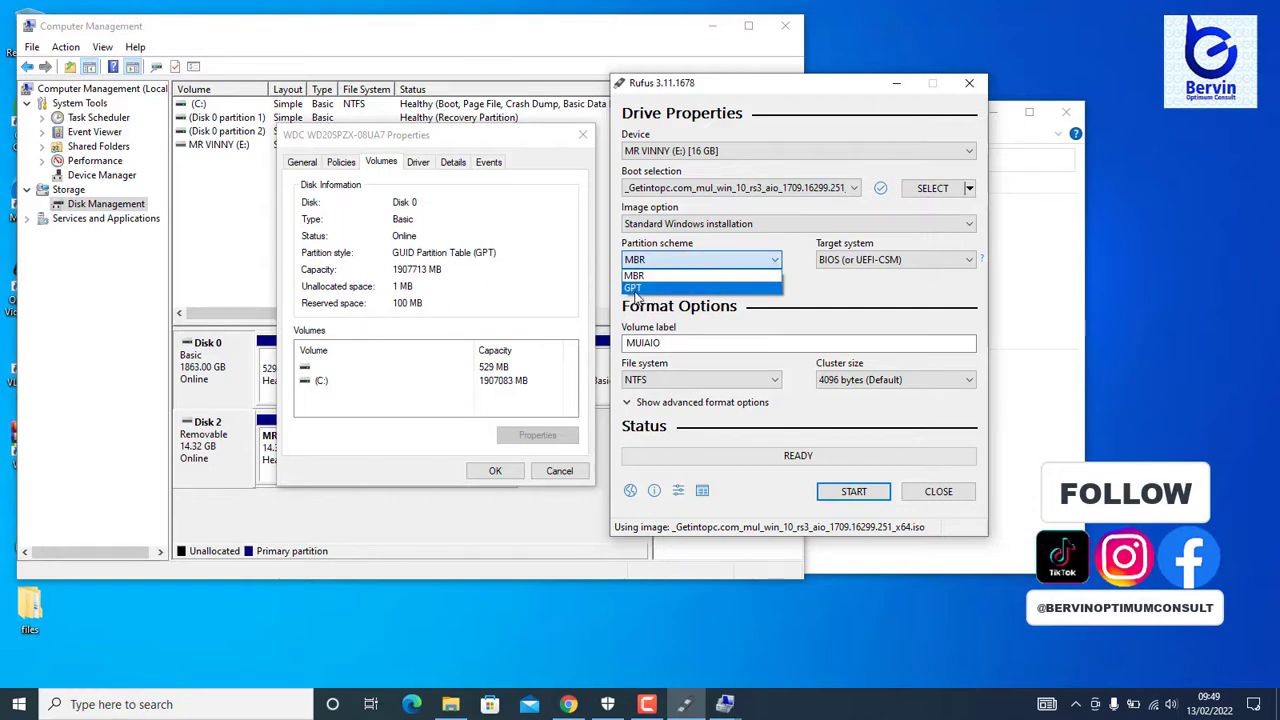
{"action": "left_click", "coordinate": [636, 288]}
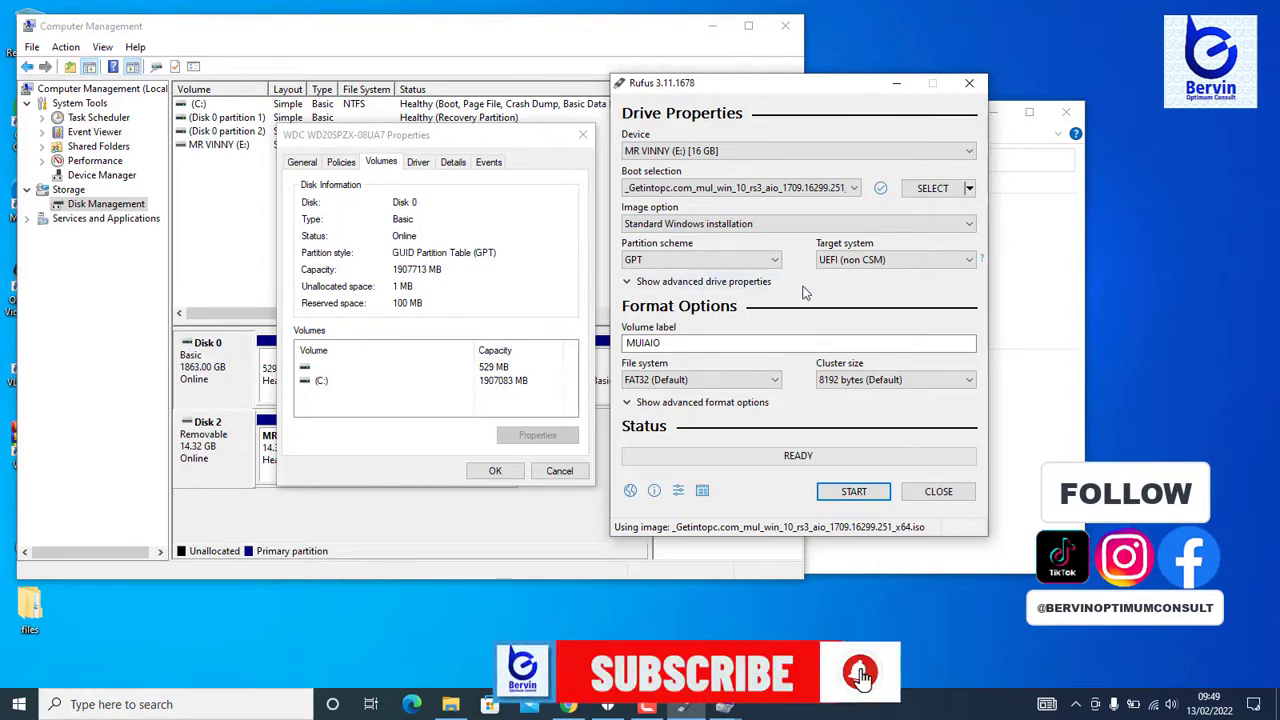
{"action": "left_click", "coordinate": [465, 257]}
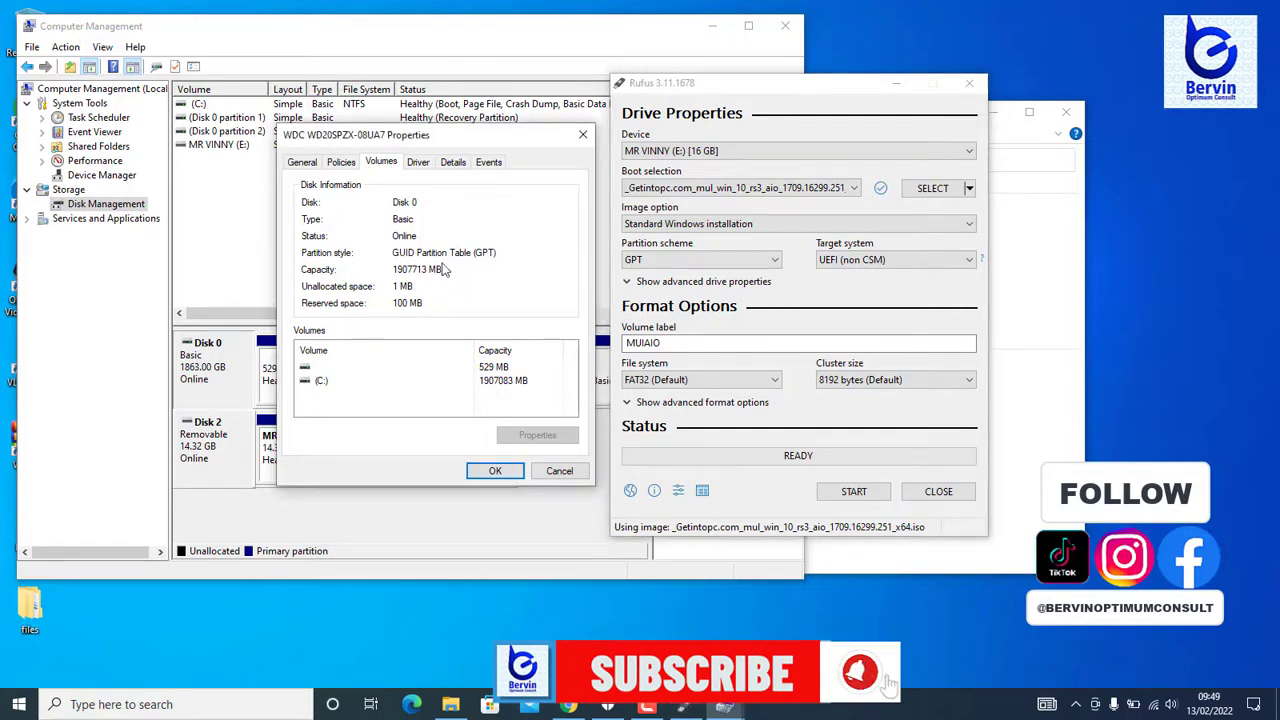
{"action": "left_click", "coordinate": [776, 263]}
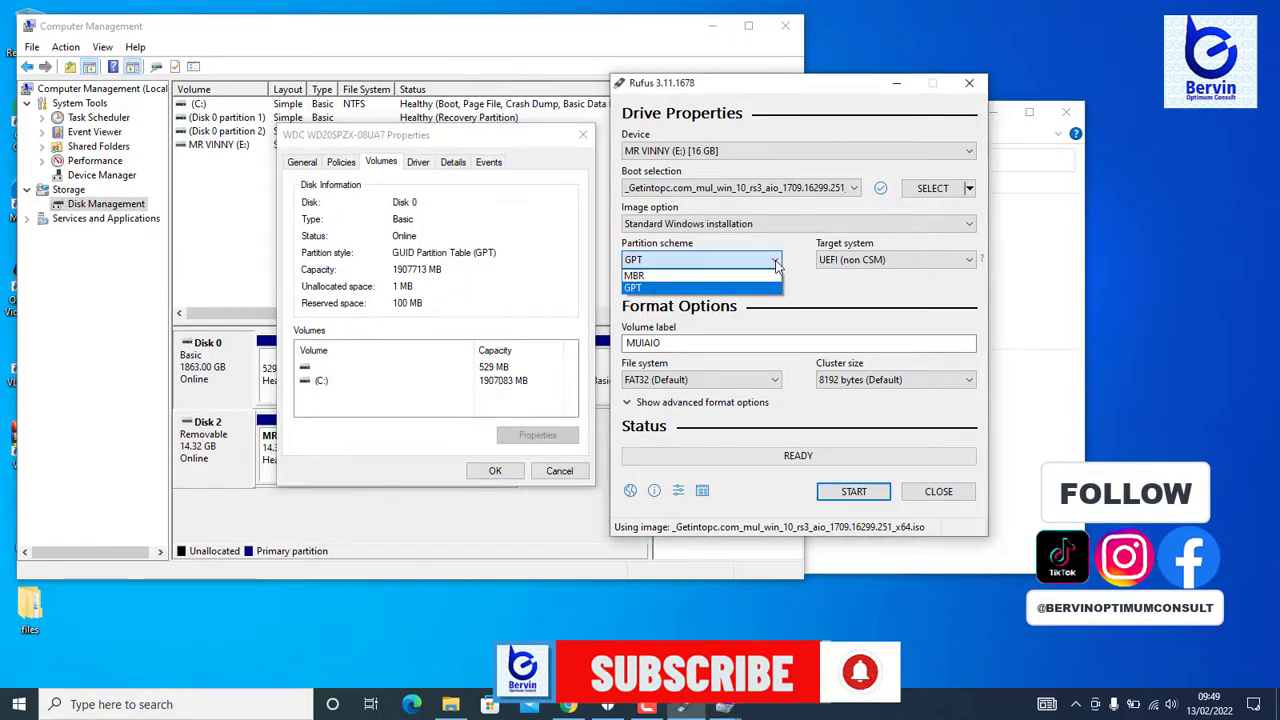
{"action": "left_click", "coordinate": [776, 287]}
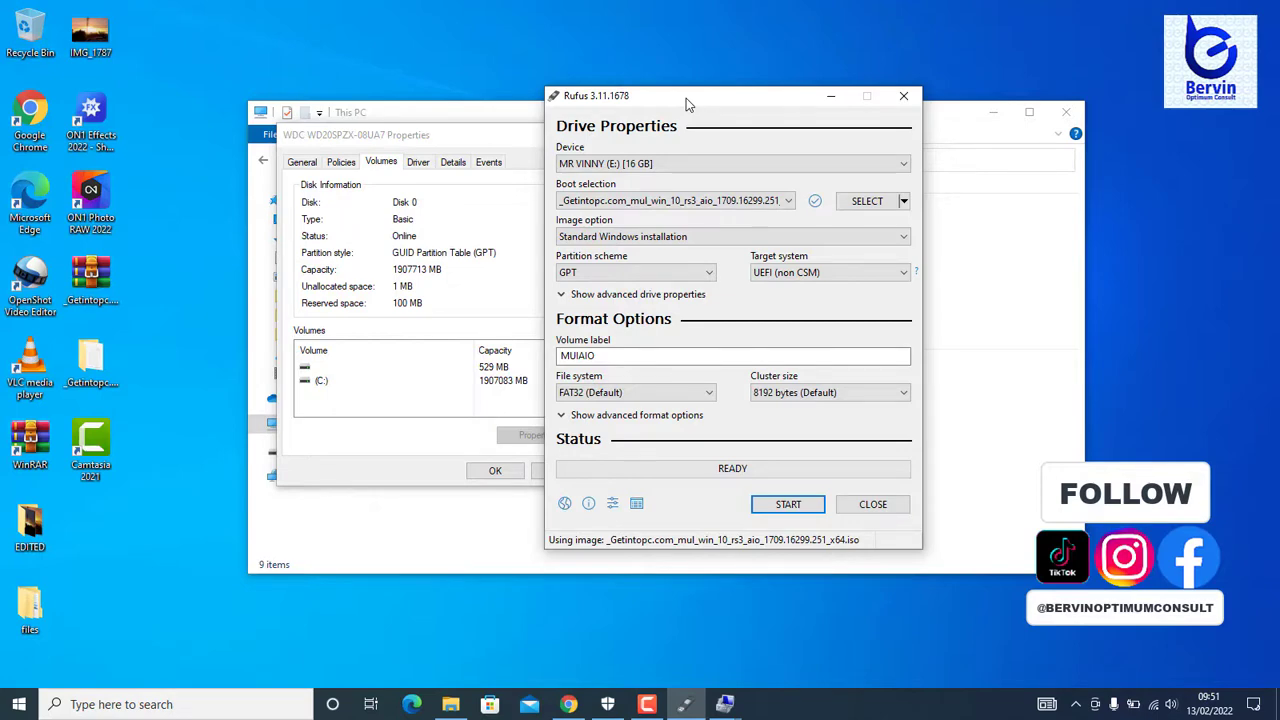
{"action": "left_click", "coordinate": [710, 274]}
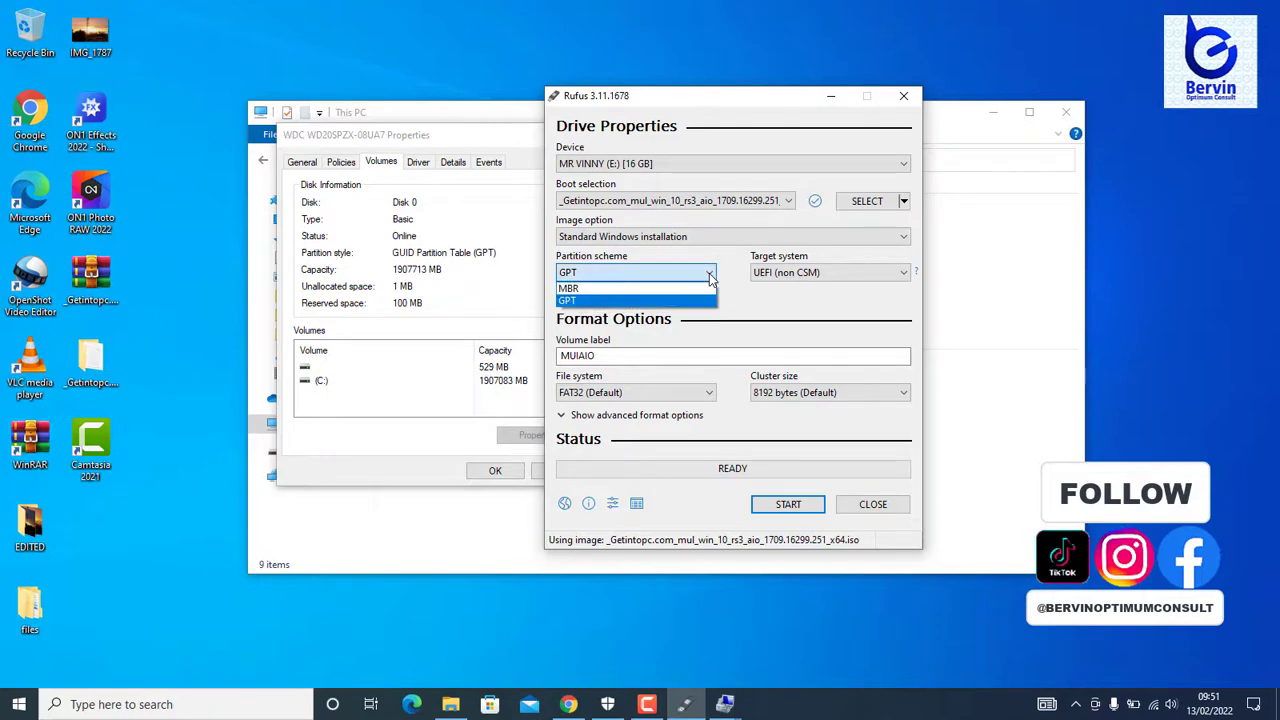
{"action": "left_click", "coordinate": [710, 274]}
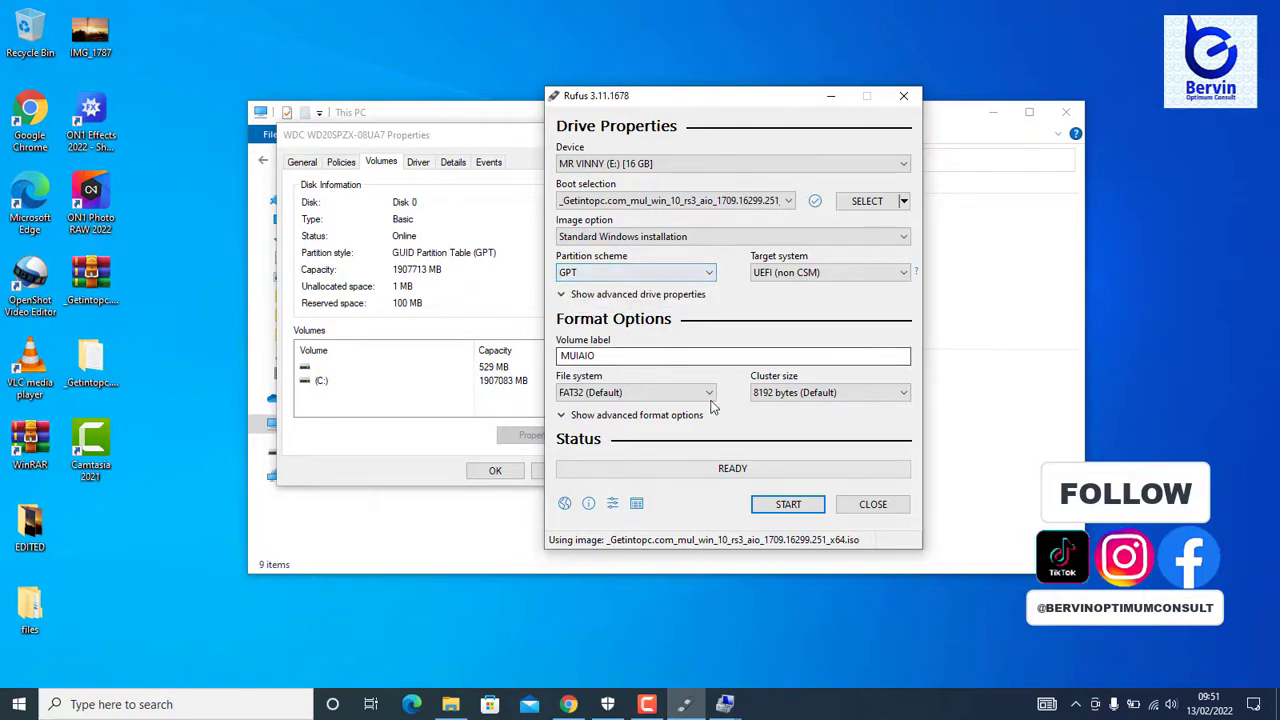
Step: Open the USB drive's volume label for editing
{"action": "left_click", "coordinate": [613, 355]}
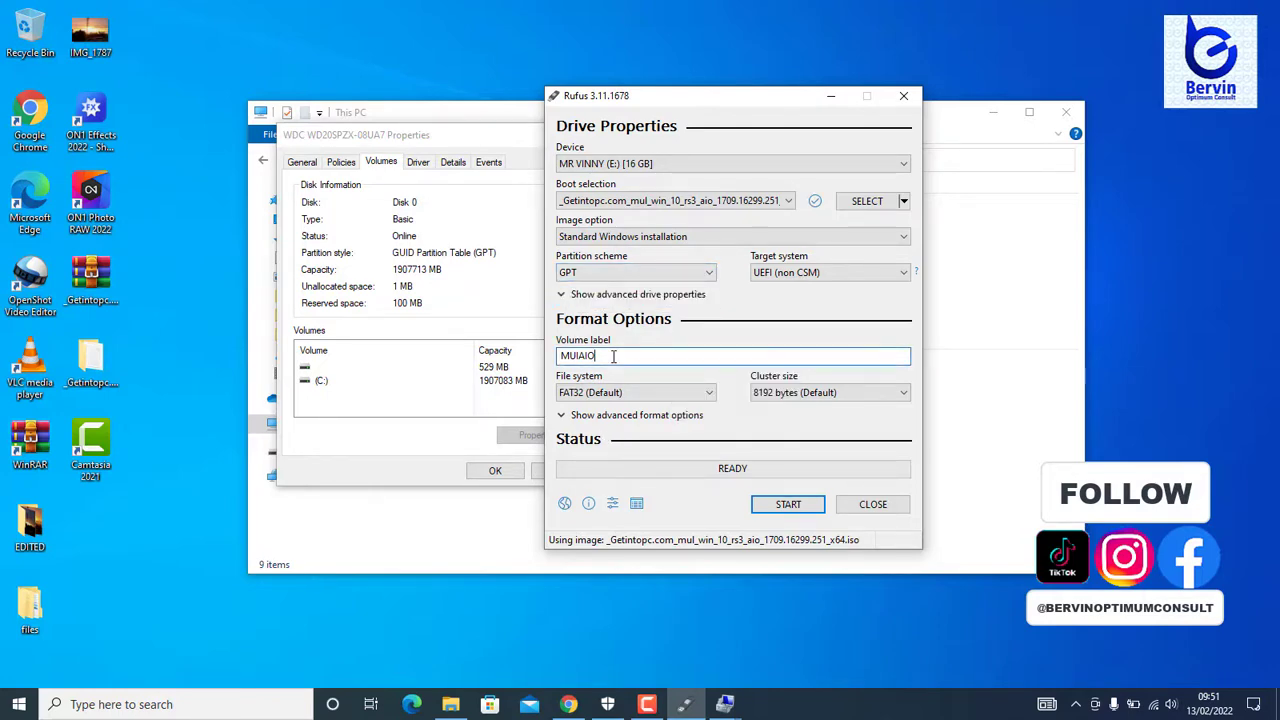